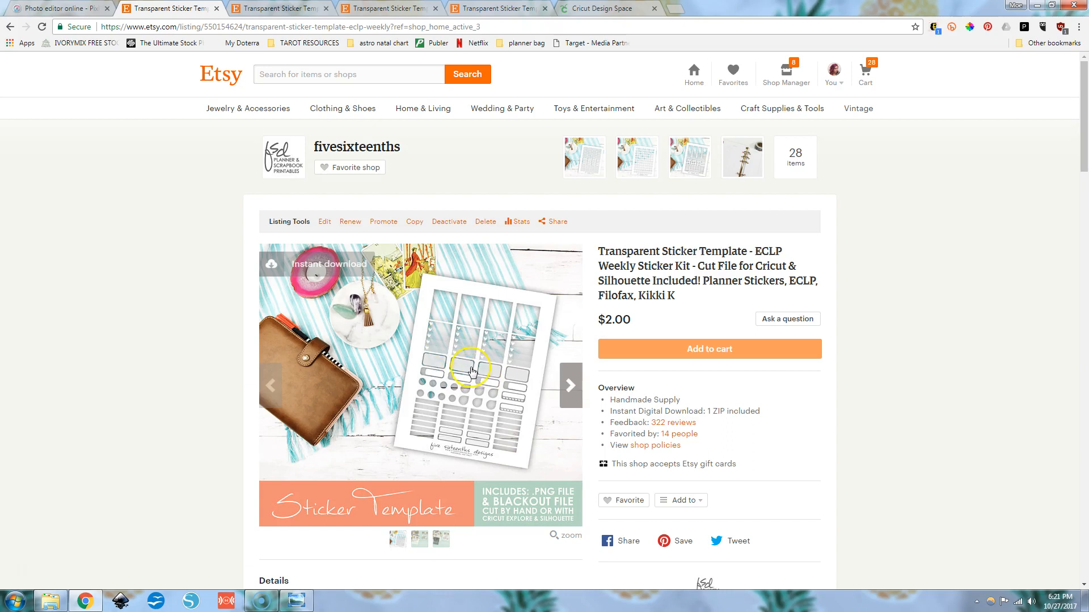
Look over the Etsy listing of the transparent sticker template for ECLP weekly kits and switch to the Pixlr website
scroll(472, 374, down, 1)
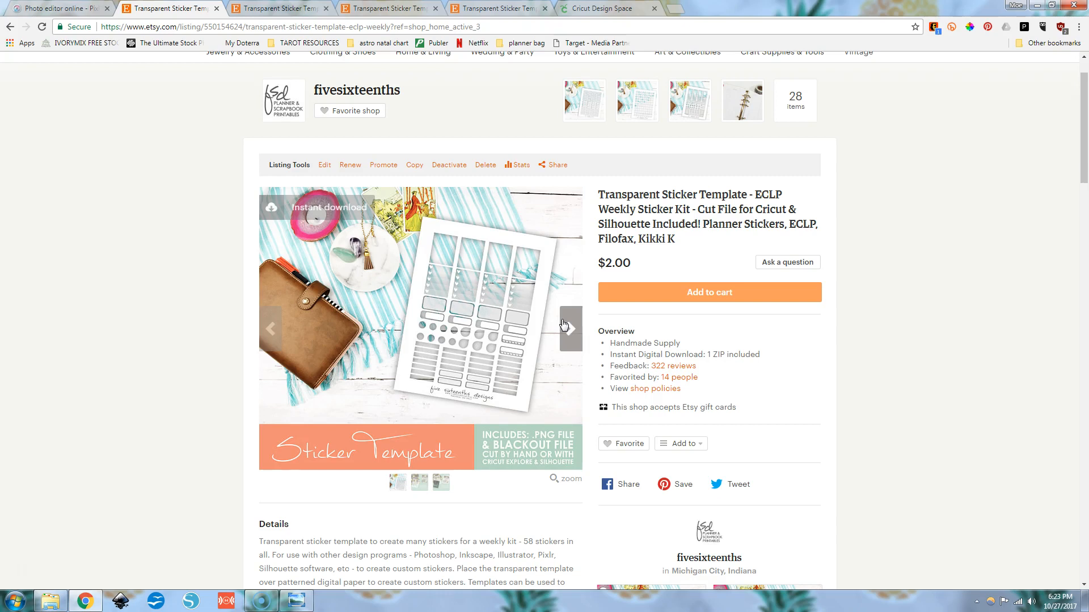
click(458, 360)
click(66, 11)
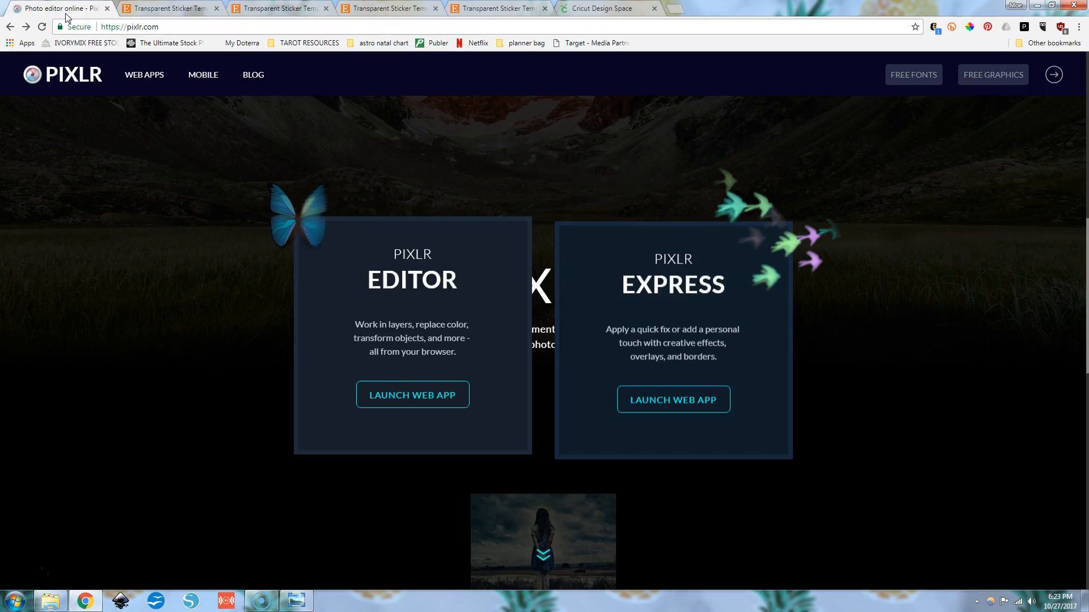
Examine the finished sticker sheet in the "pixlr example" image up close in Windows Photo Viewer
click(301, 600)
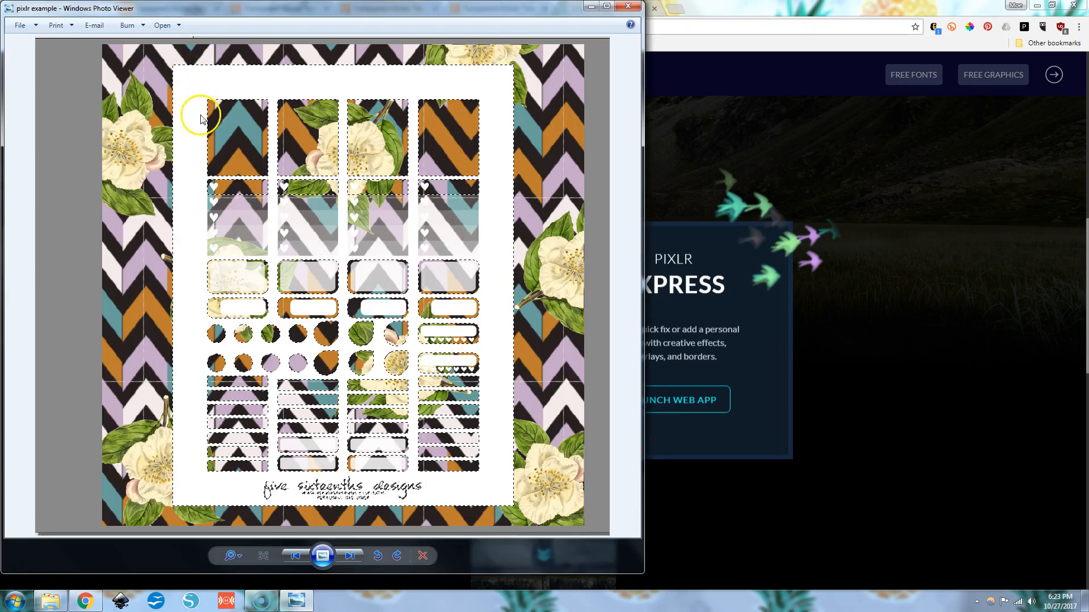
scroll(206, 186, up, 5)
drag(183, 283, 187, 364)
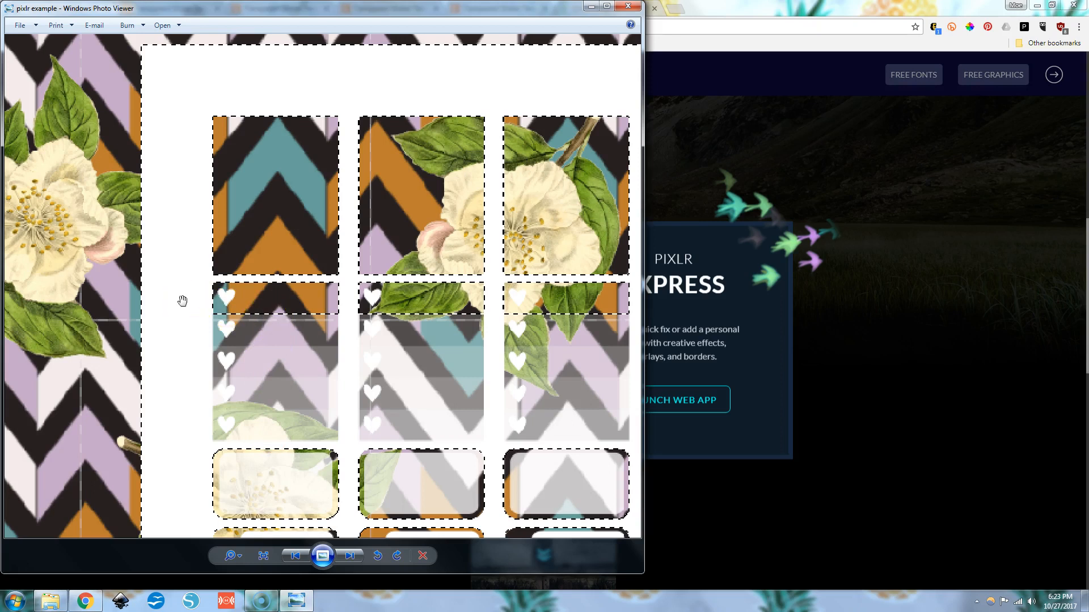
scroll(182, 301, down, 1)
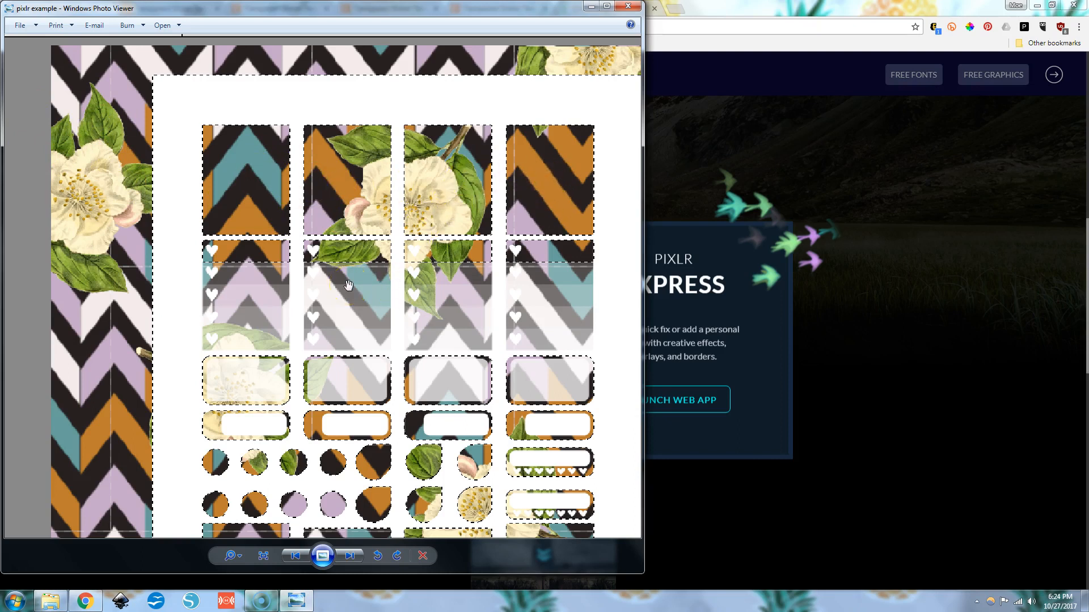
click(590, 8)
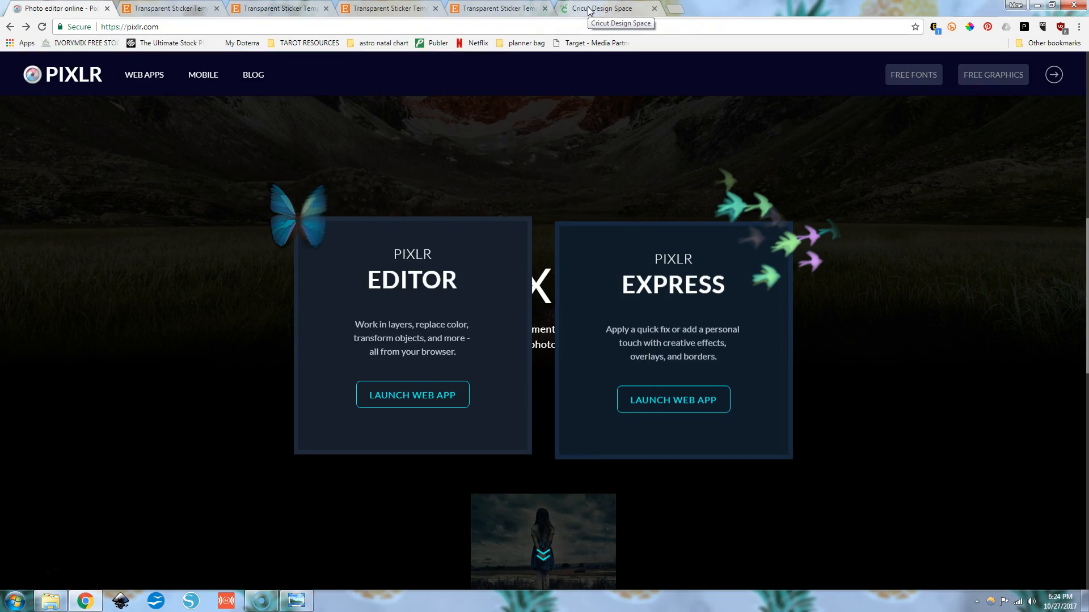
Launch the Pixlr Editor web app from the Pixlr home page
scroll(627, 187, up, 8)
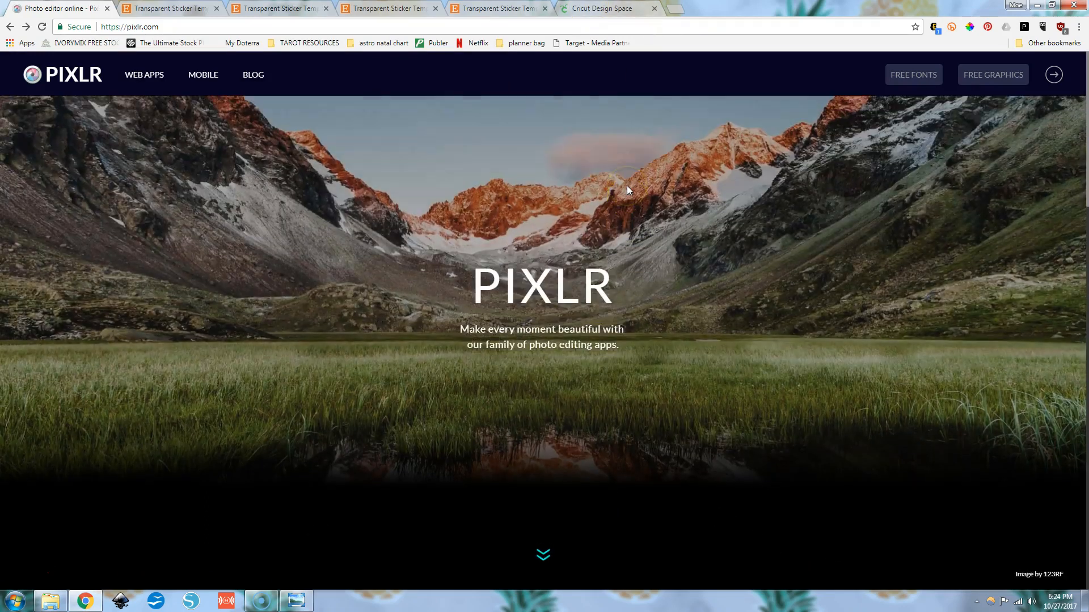
scroll(627, 185, down, 5)
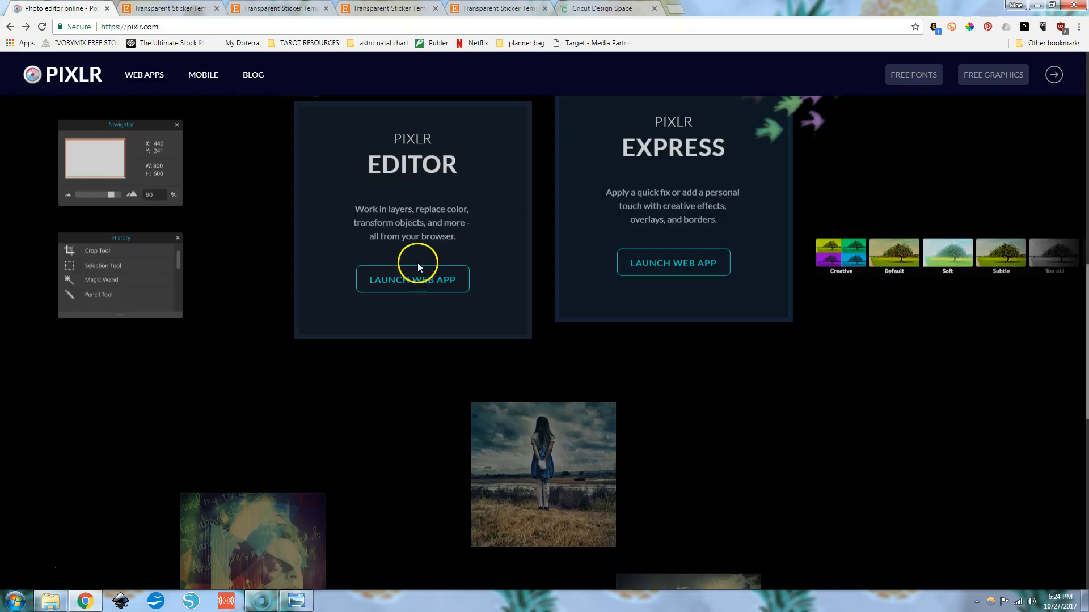
scroll(418, 264, up, 3)
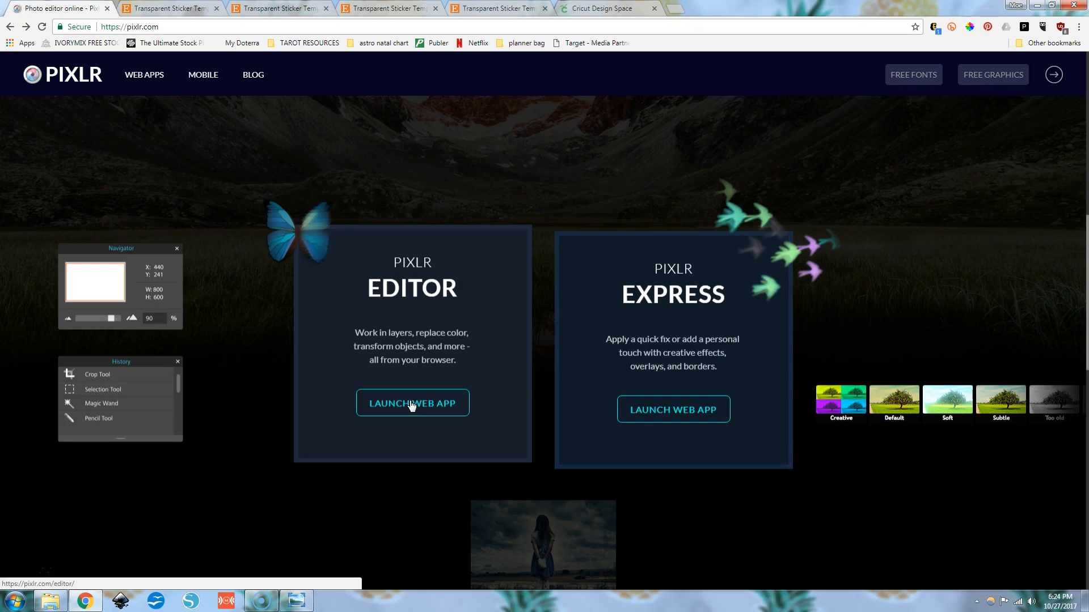
click(409, 401)
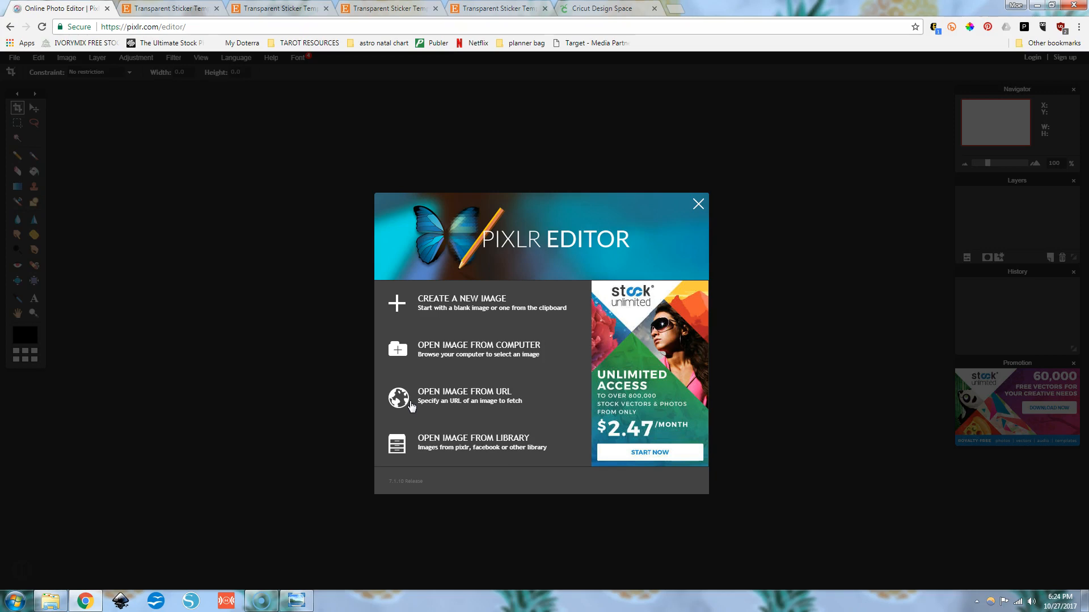
Open the floral chevron image image10849 from the sticker templates folder on the computer
click(477, 348)
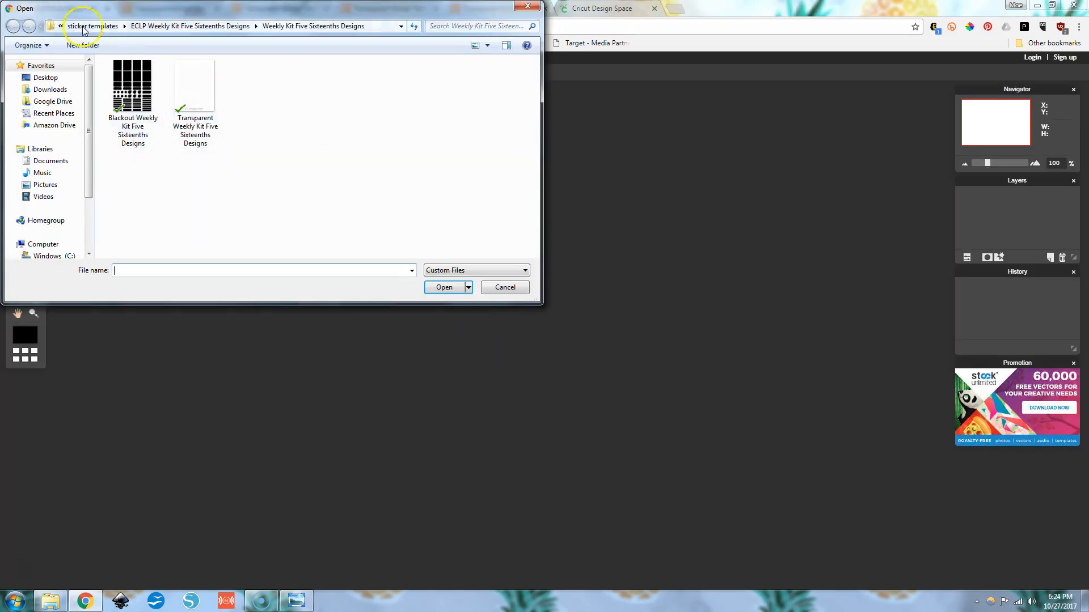
click(93, 26)
double_click(437, 181)
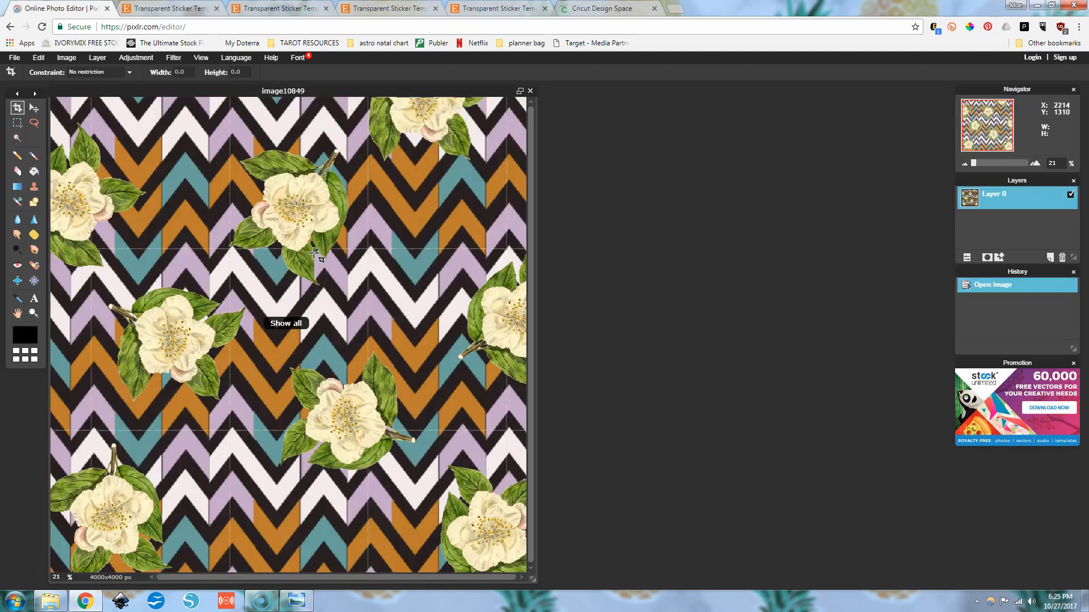
Add "Transparent Weekly Kit Five Sixteenths Designs" from the ECLP weekly kit folder as a layer above the floral pattern
click(95, 61)
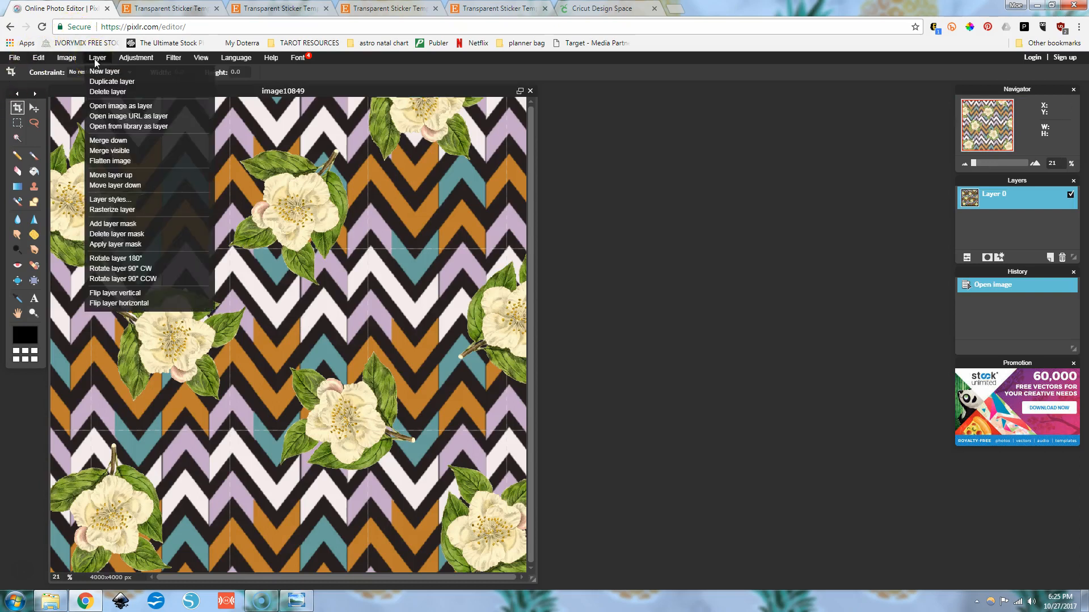
click(105, 108)
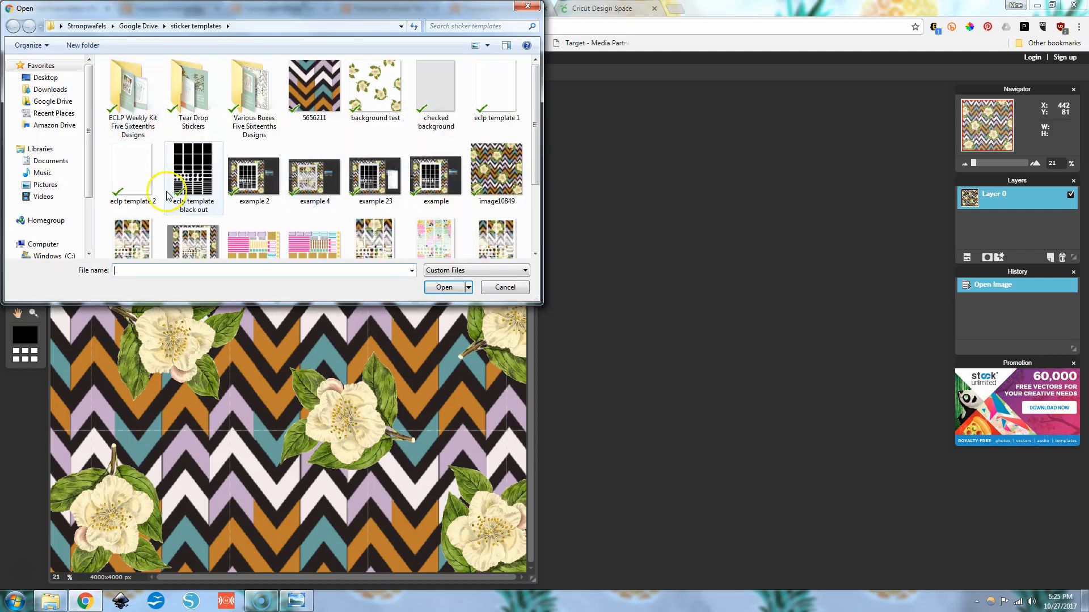
double_click(134, 99)
double_click(136, 118)
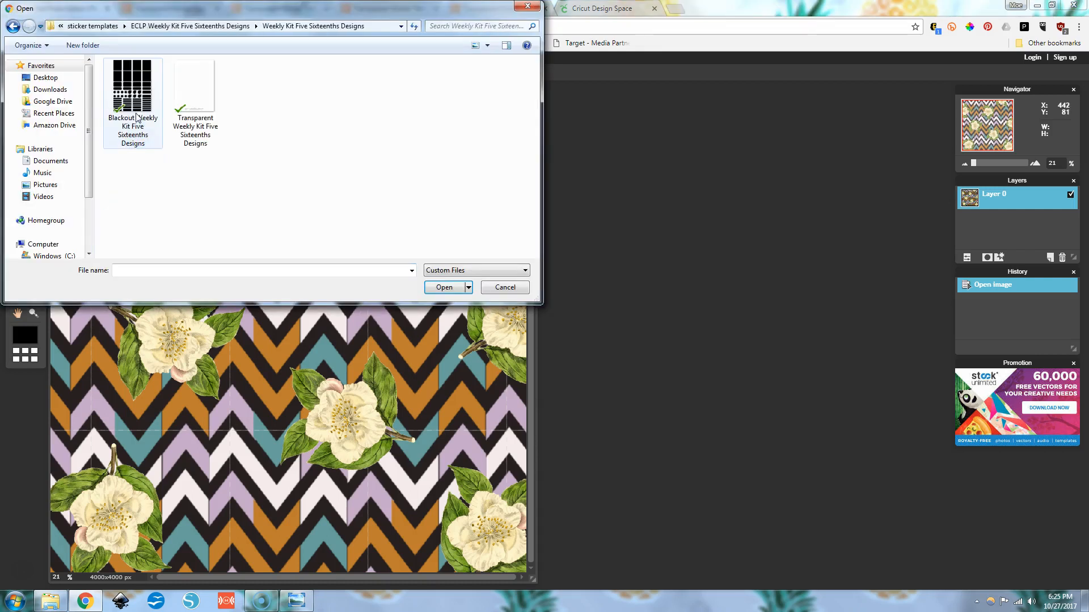
click(192, 87)
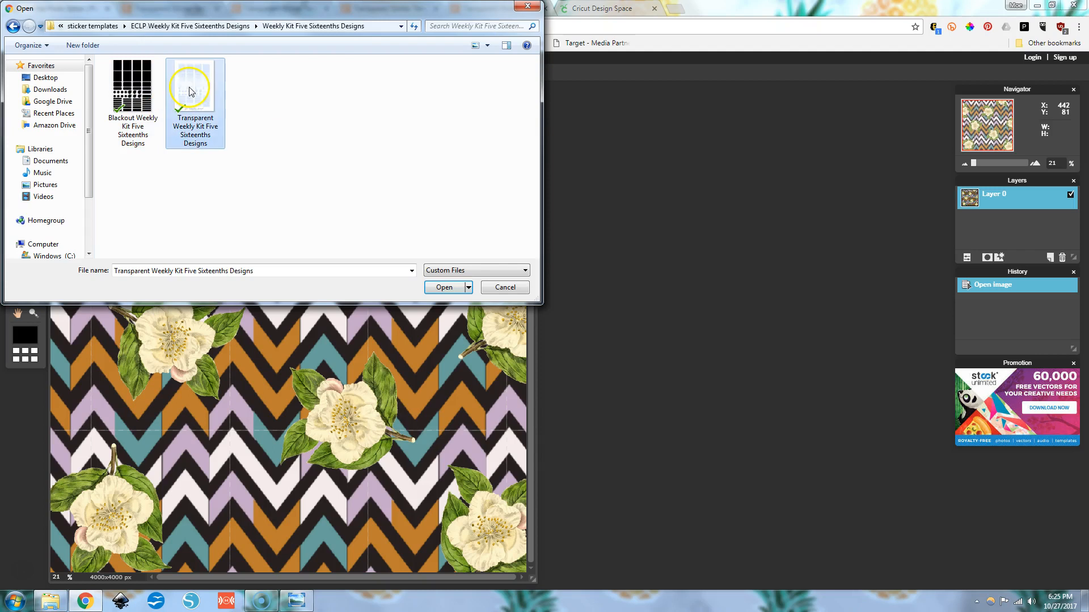
click(448, 287)
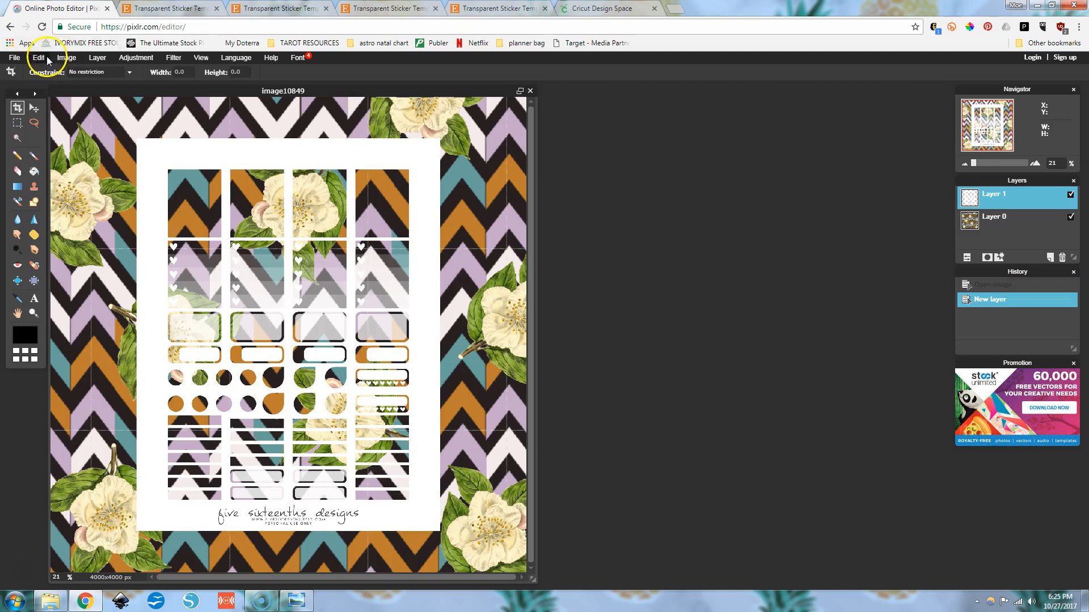
Add "Blackout Weekly Kit Five Sixteenths Designs" as another image layer on top of the transparent template
click(98, 59)
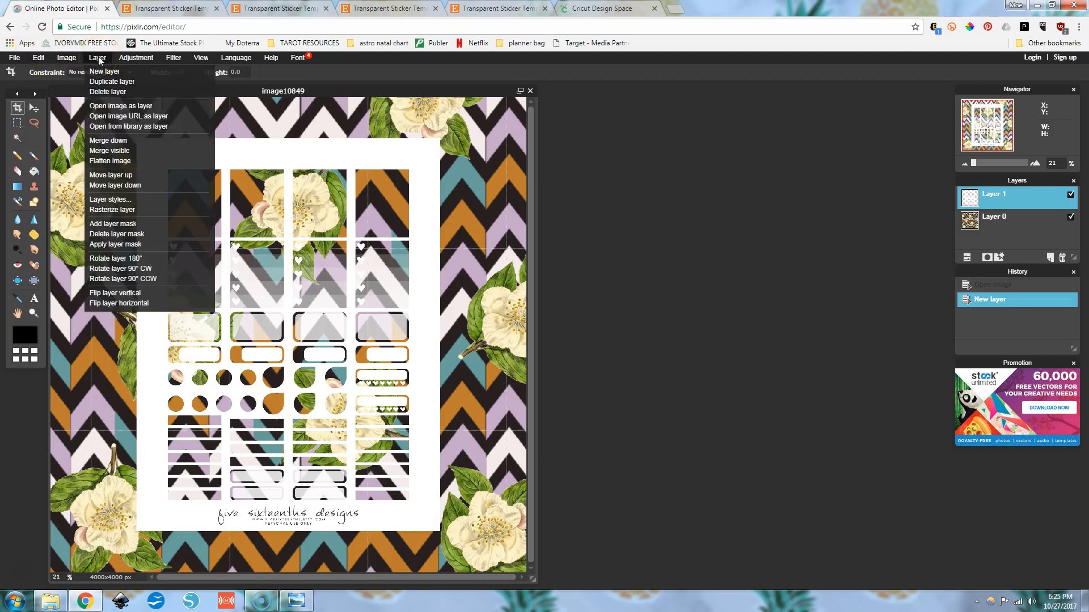
click(121, 106)
click(127, 94)
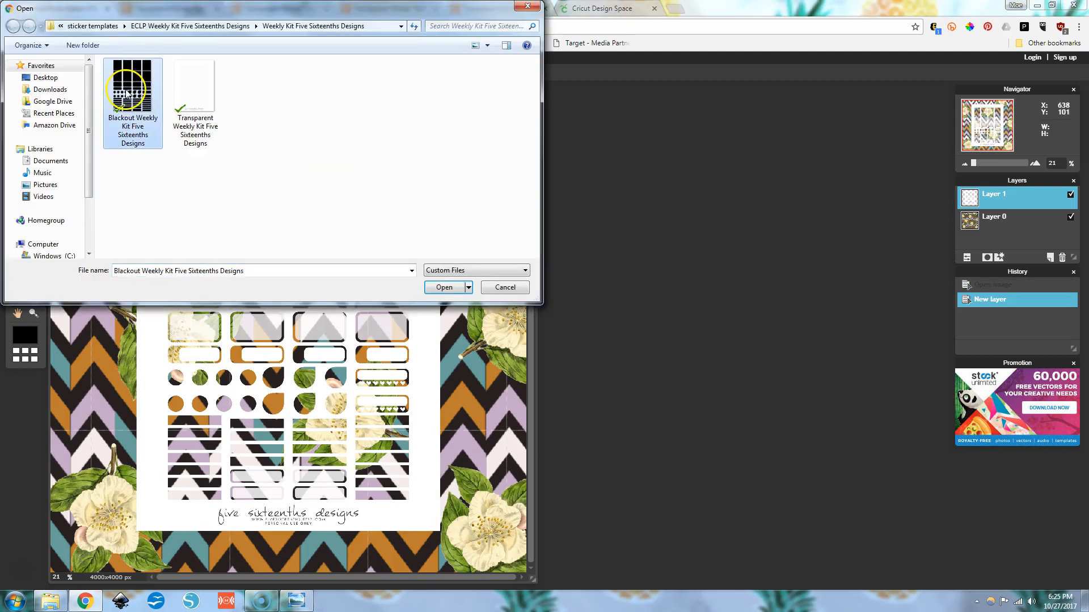
click(441, 288)
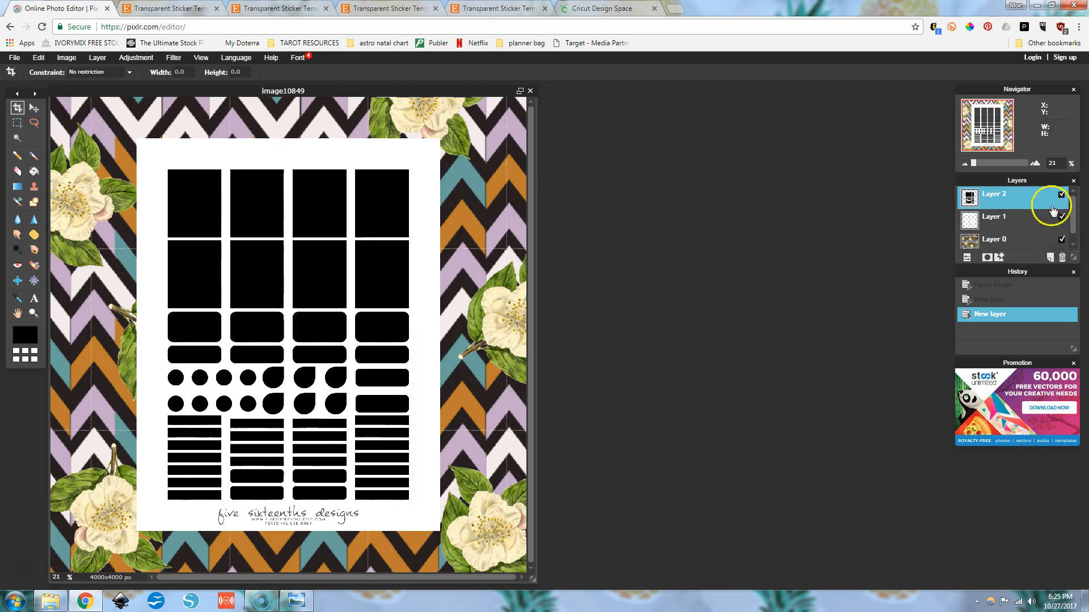
Move the Layers panel beside the canvas and switch Layer 0's visibility off and back on
drag(1027, 181, 618, 210)
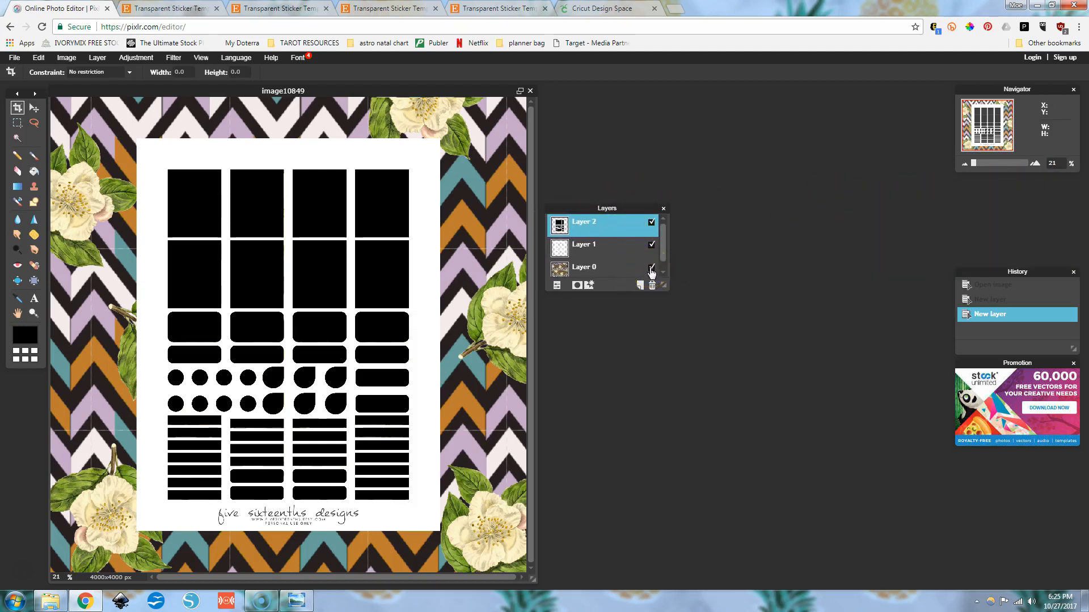
click(651, 268)
click(651, 268)
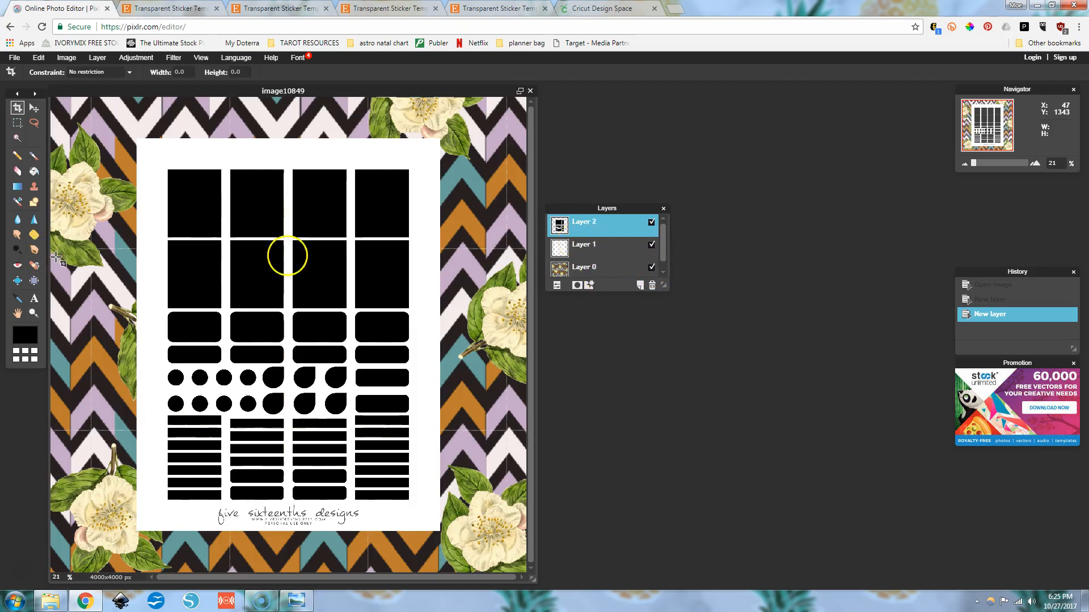
Select the white area around the stickers on Layer 1 with the Wand tool at tolerance 21
click(586, 246)
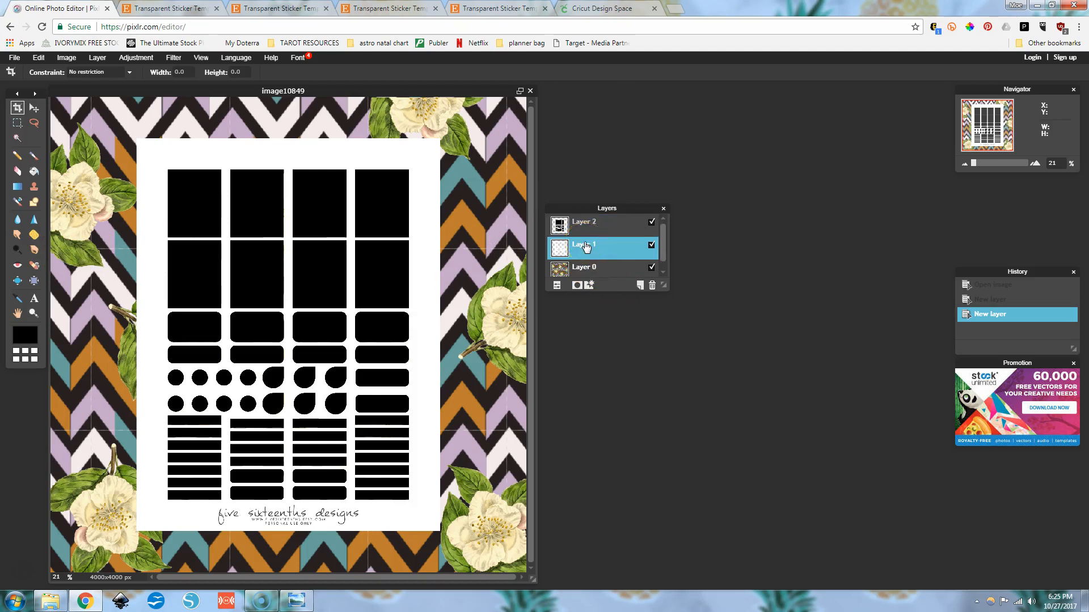
click(18, 139)
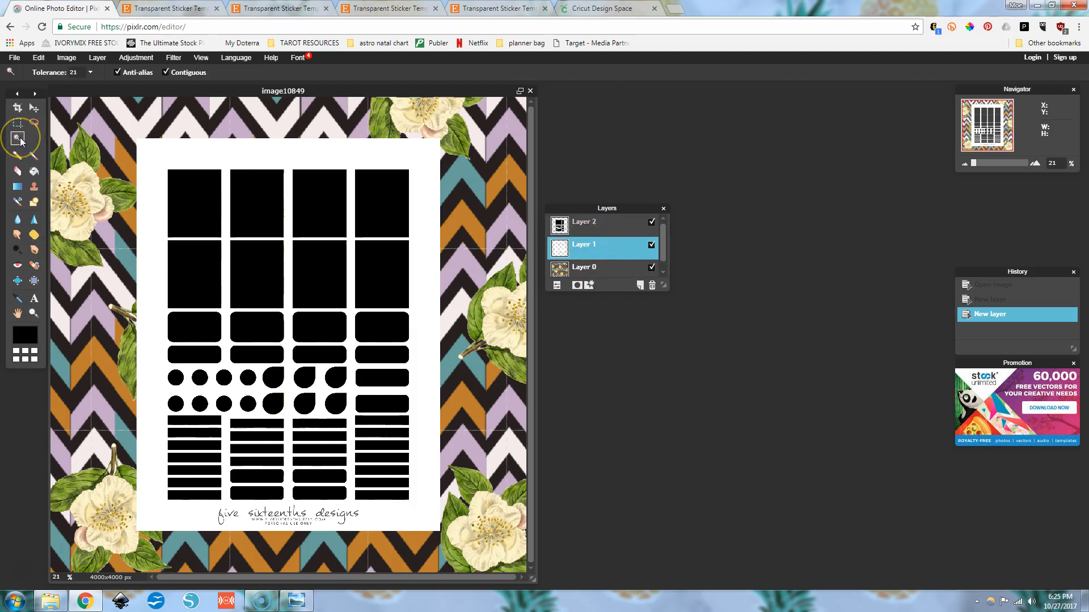
click(146, 234)
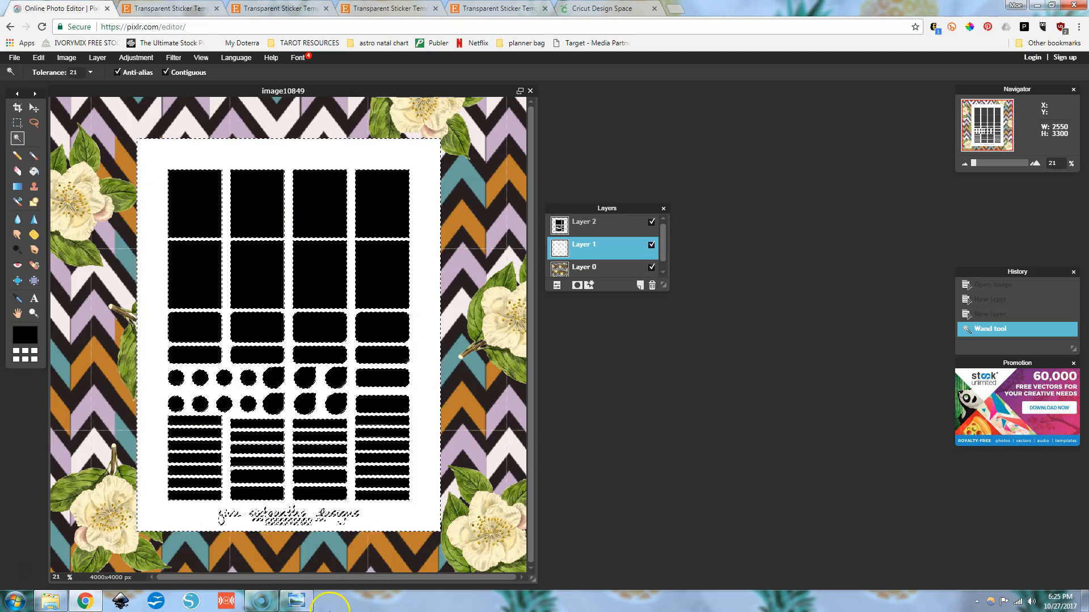
Compare the wand selection with the finished "pixlr example" image placed beside the canvas
click(261, 601)
click(262, 601)
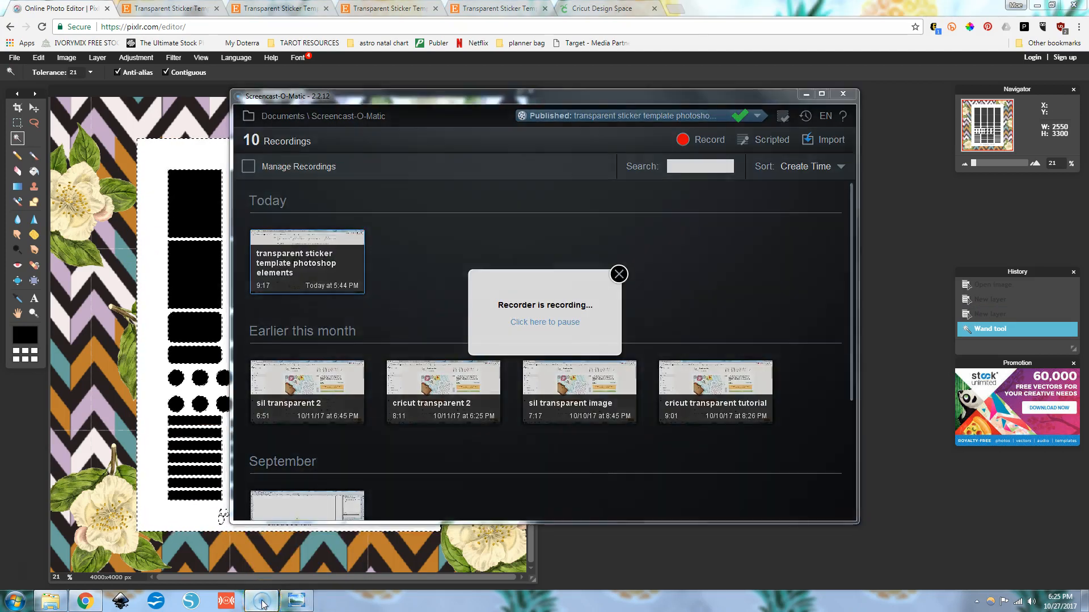
click(295, 601)
drag(439, 8, 800, 14)
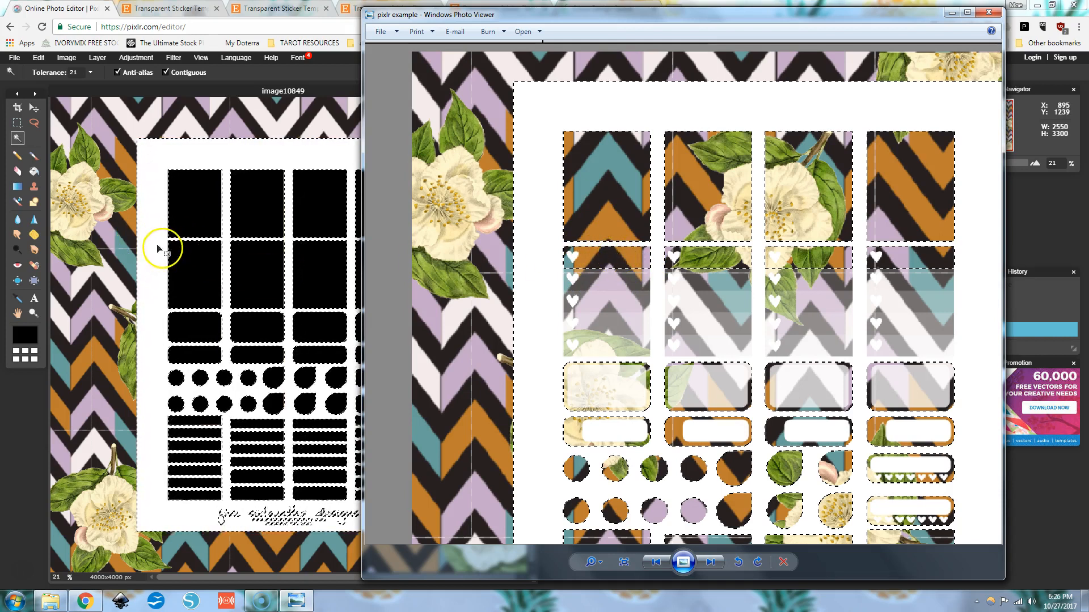
click(988, 12)
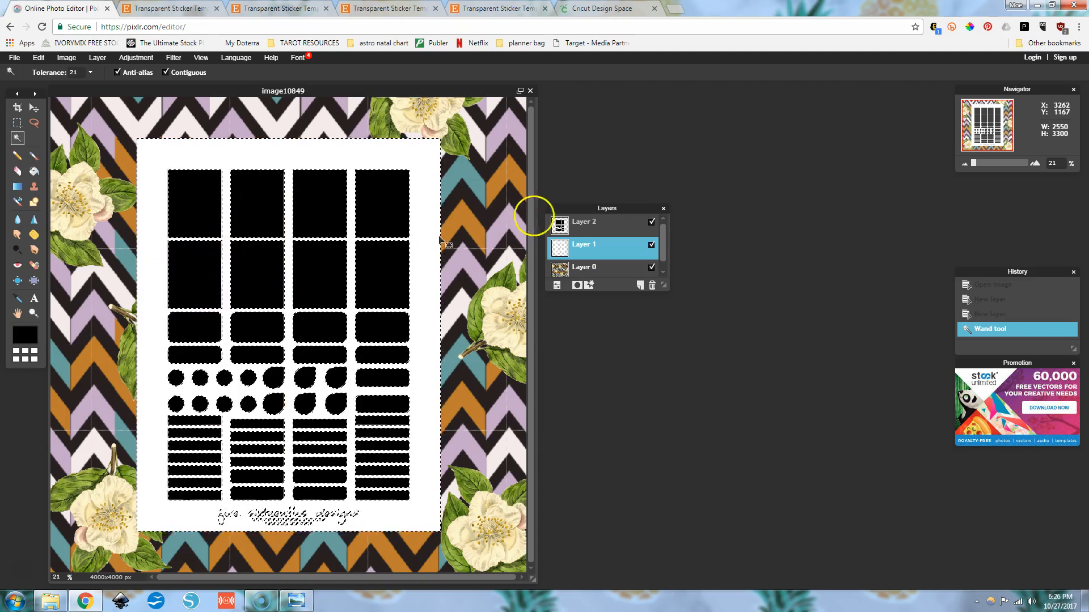
Delete Layer 2, which holds the blackout template
right_click(579, 221)
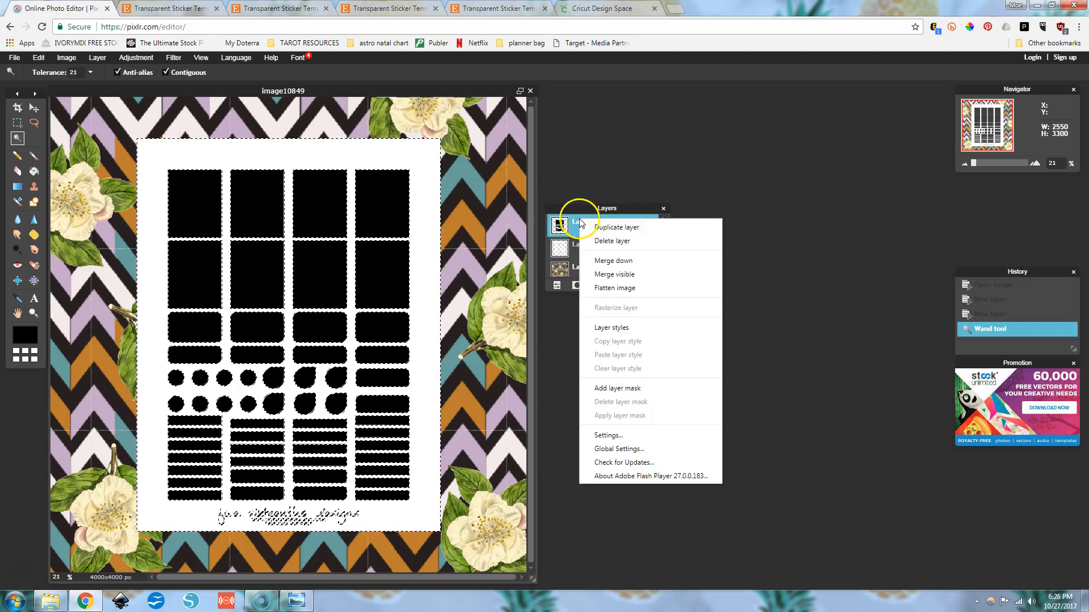
click(604, 243)
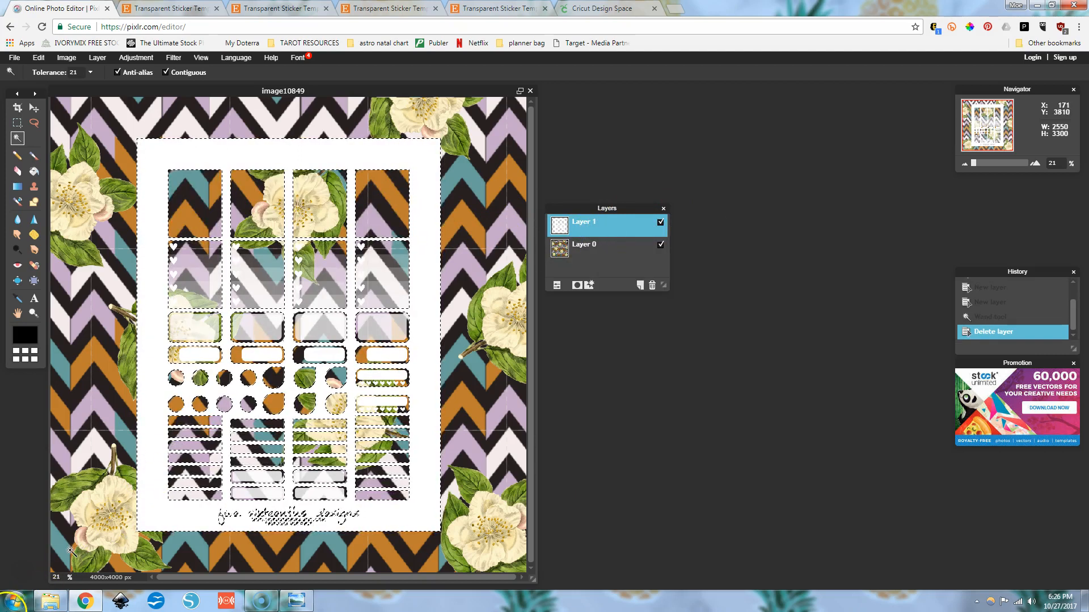
Clear the selected area around the stickers from both Layer 1 and Layer 0 and deselect everything
click(584, 245)
click(588, 226)
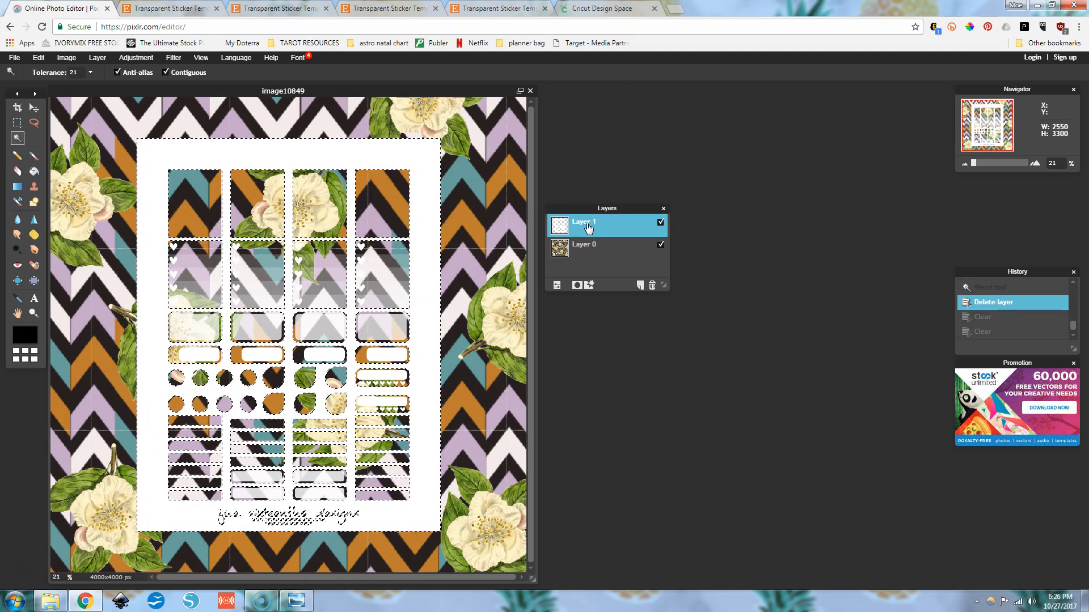
key(Delete)
click(605, 243)
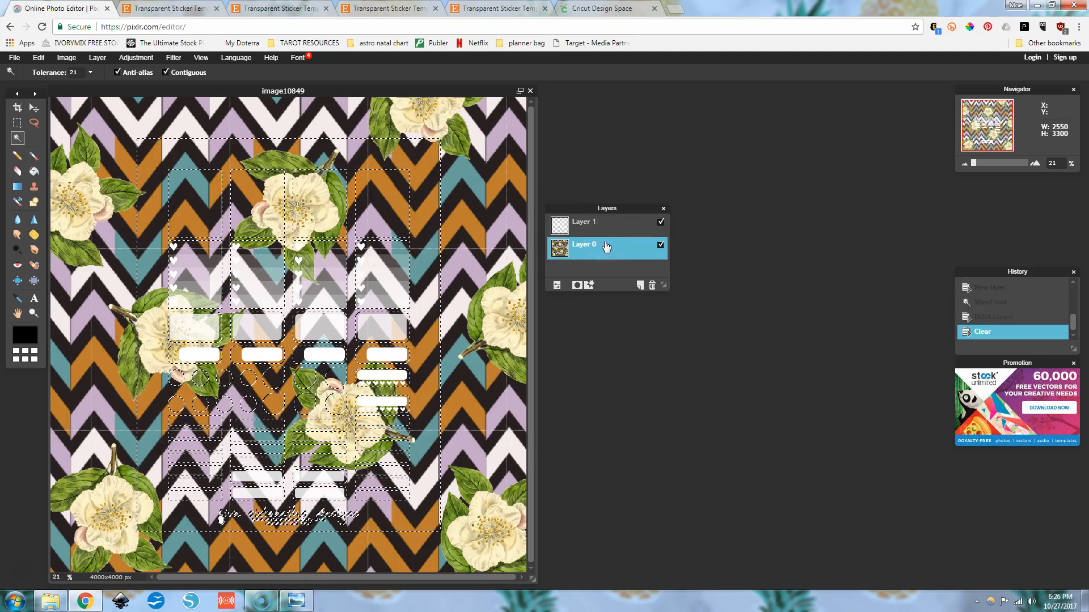
key(Delete)
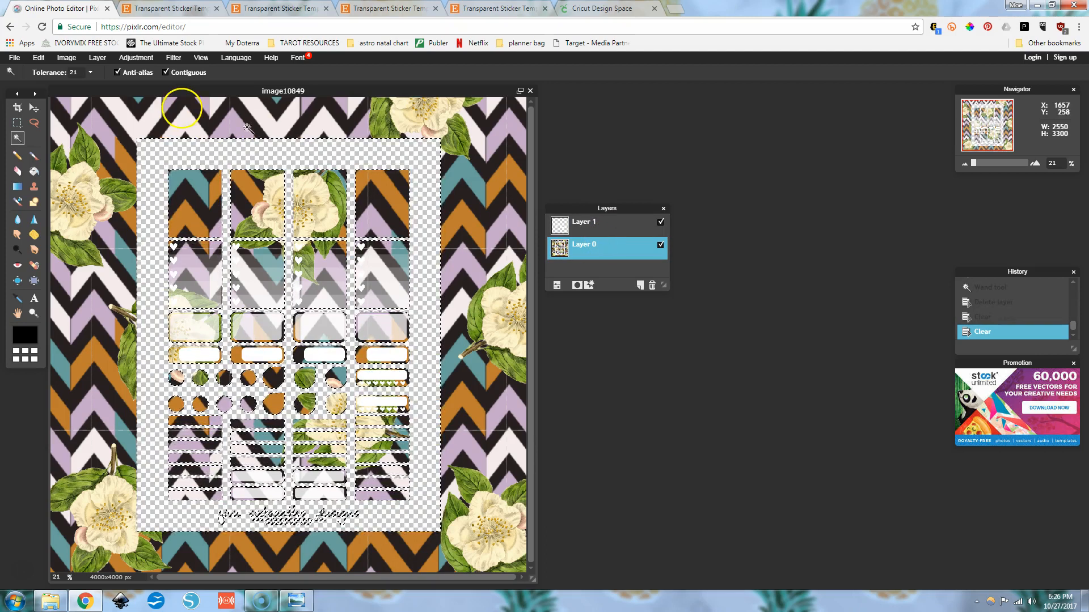
click(36, 57)
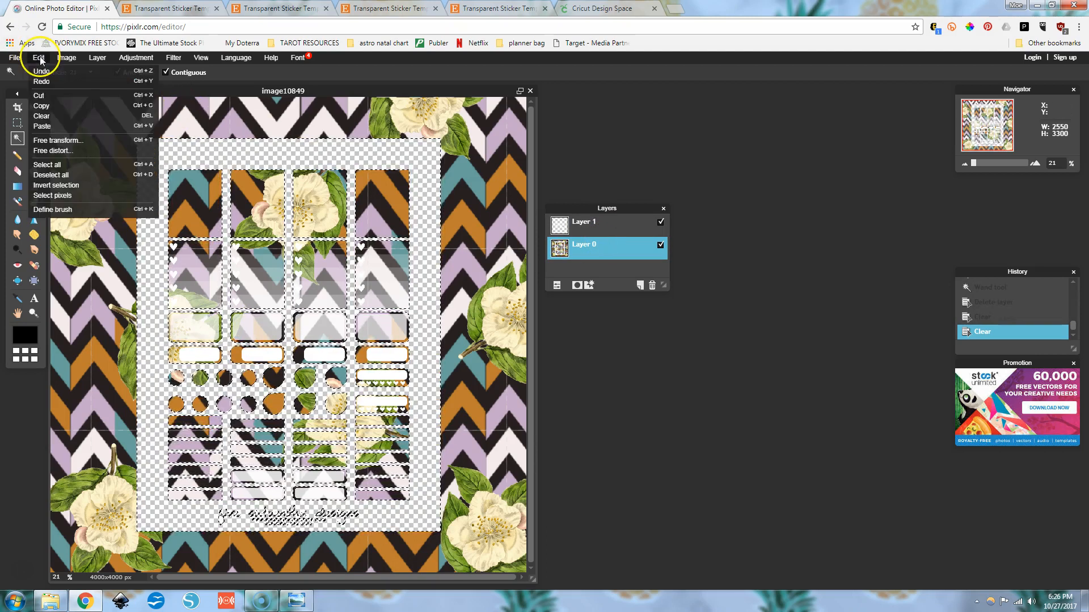
click(57, 175)
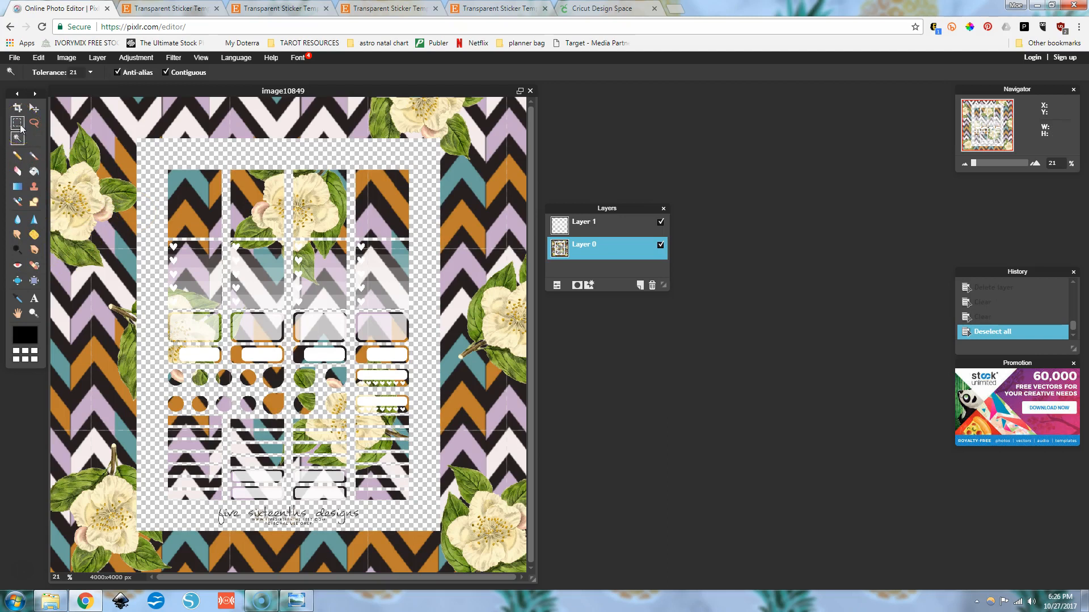
Crop the canvas closely around the sticker grid, to about 2233 x 2852 px, cutting off the surrounding pattern and designer logo
click(18, 108)
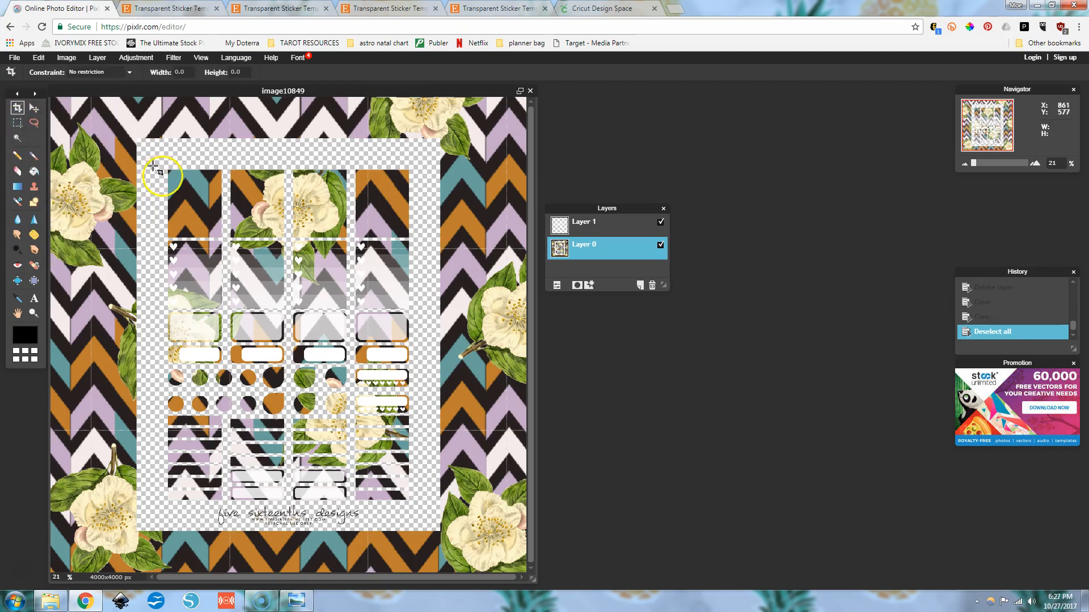
drag(164, 165, 429, 504)
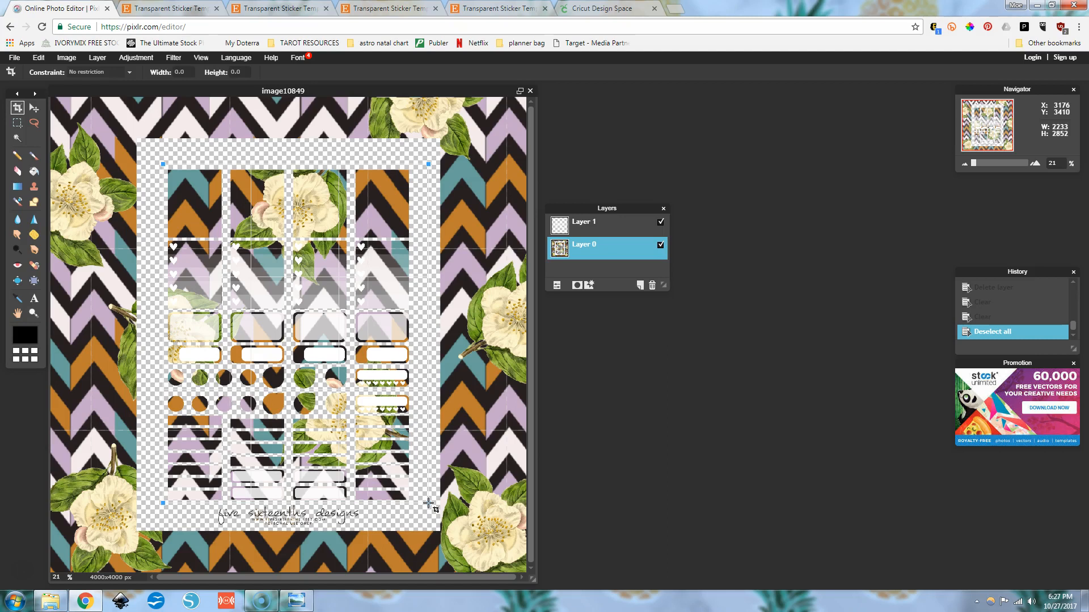
key(Return)
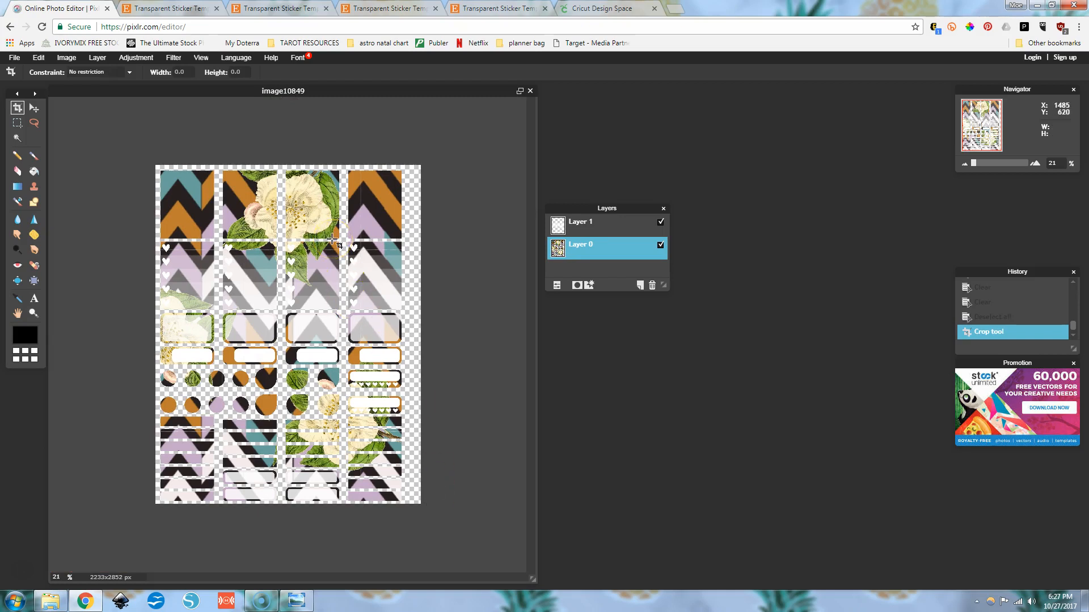
click(16, 59)
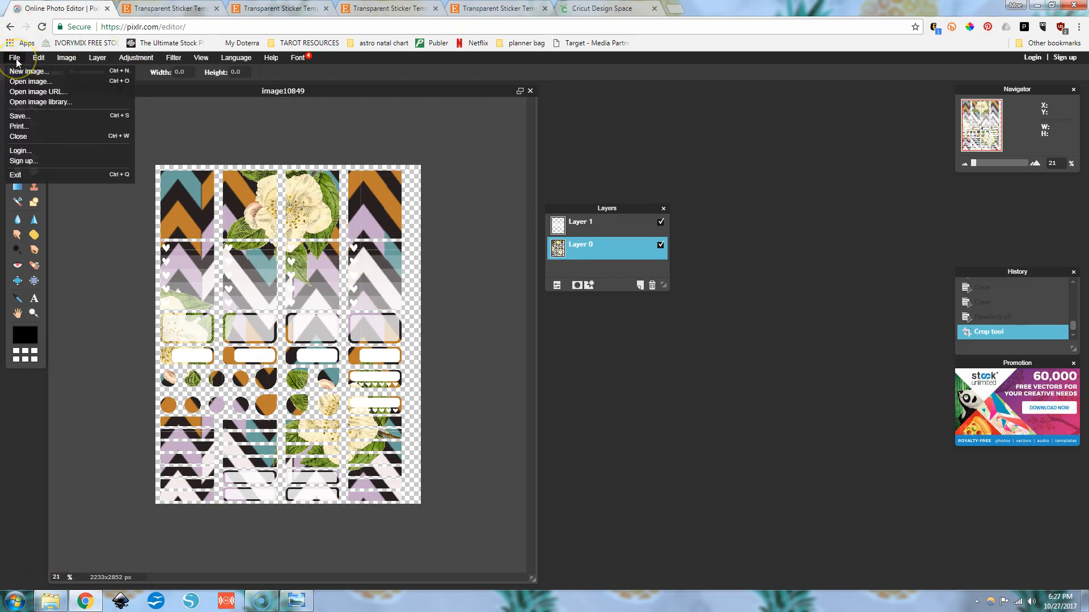
click(20, 116)
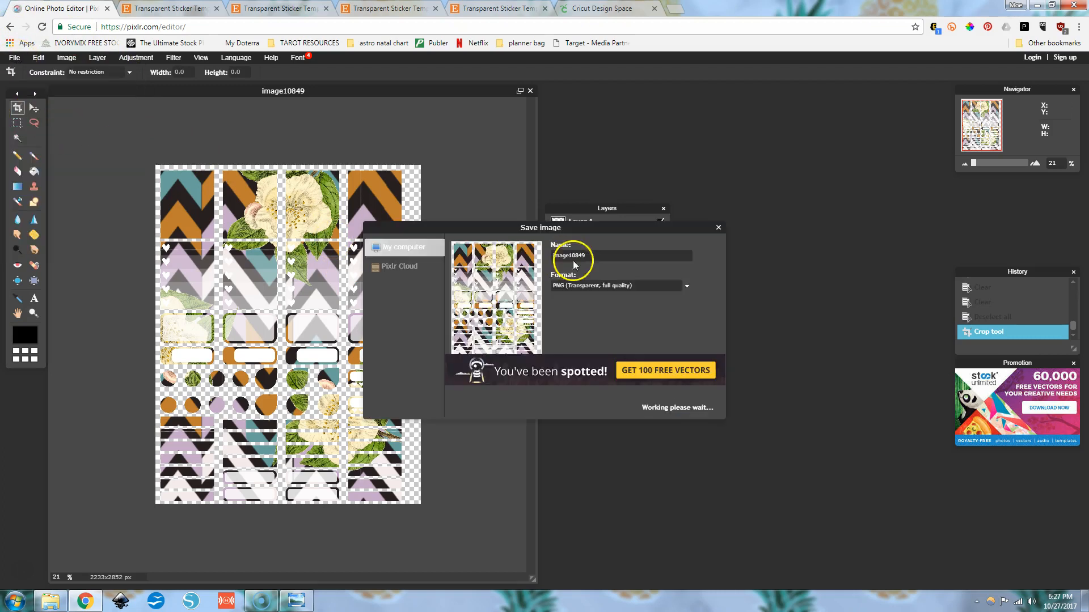
click(591, 286)
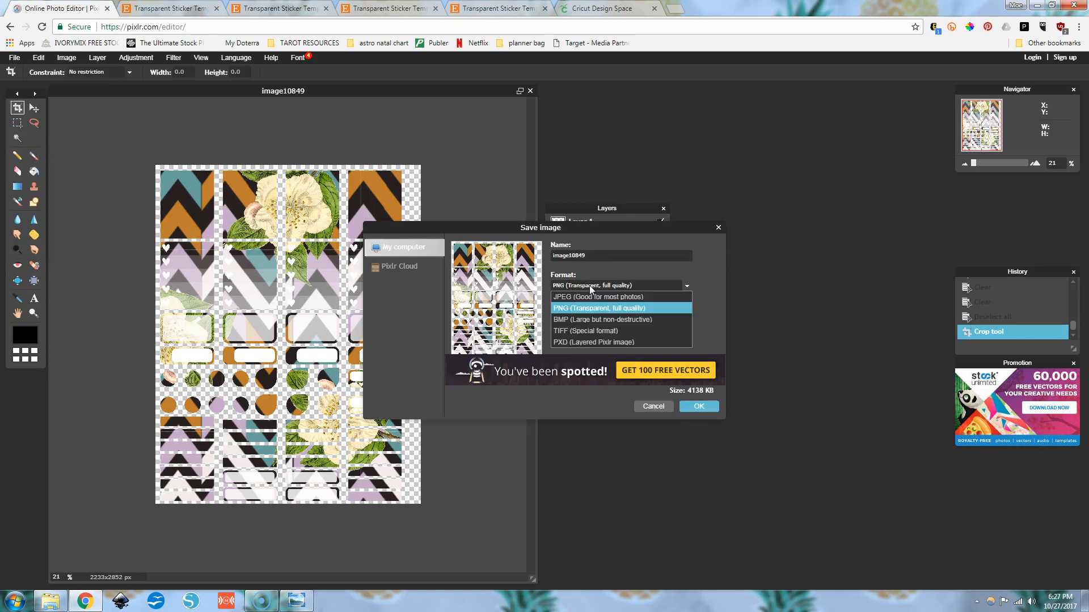
click(627, 341)
click(653, 406)
click(492, 402)
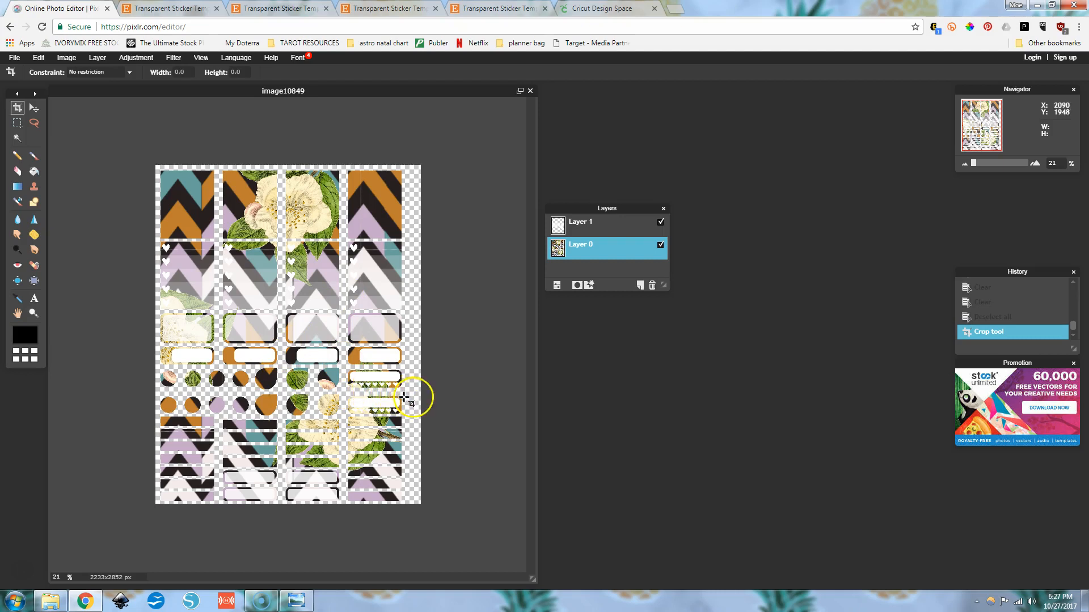
Save the image to the computer as a transparent full-quality PNG named "pixlr test" in the "sticker templates" folder
click(16, 58)
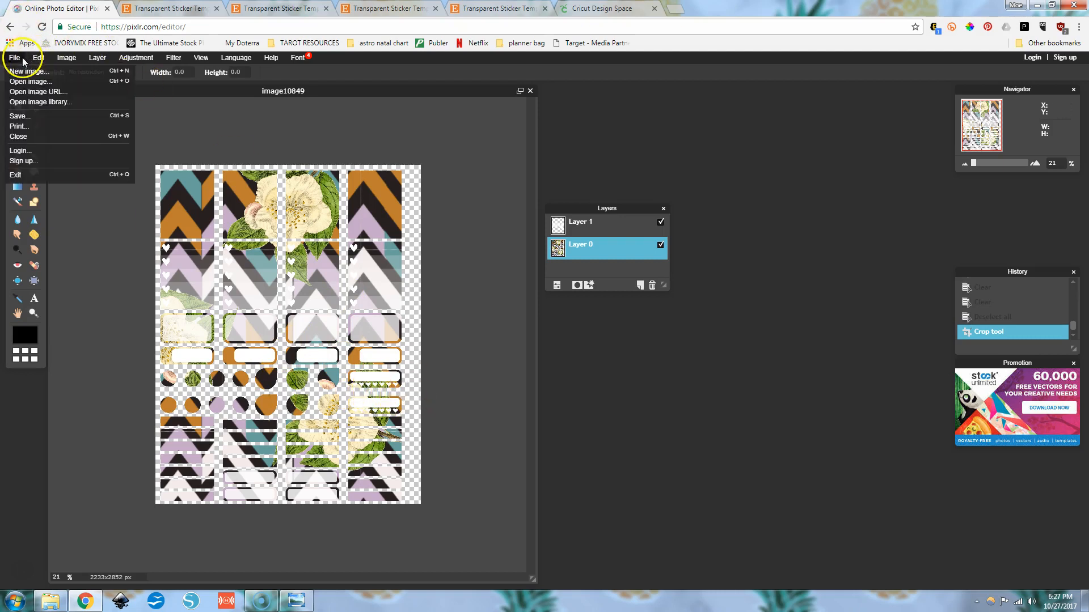
click(26, 110)
key(Return)
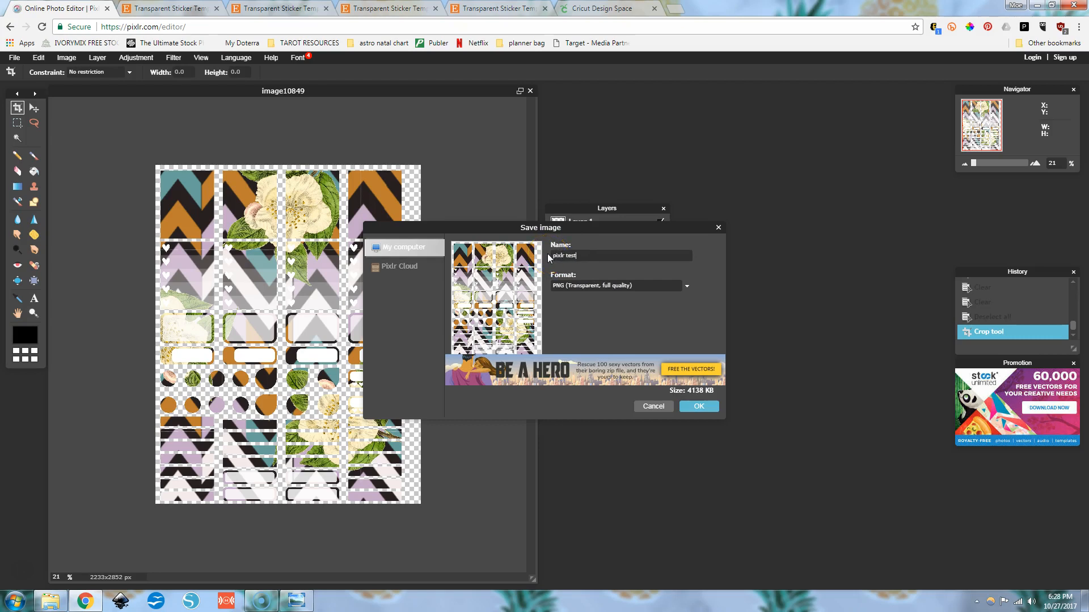
click(697, 407)
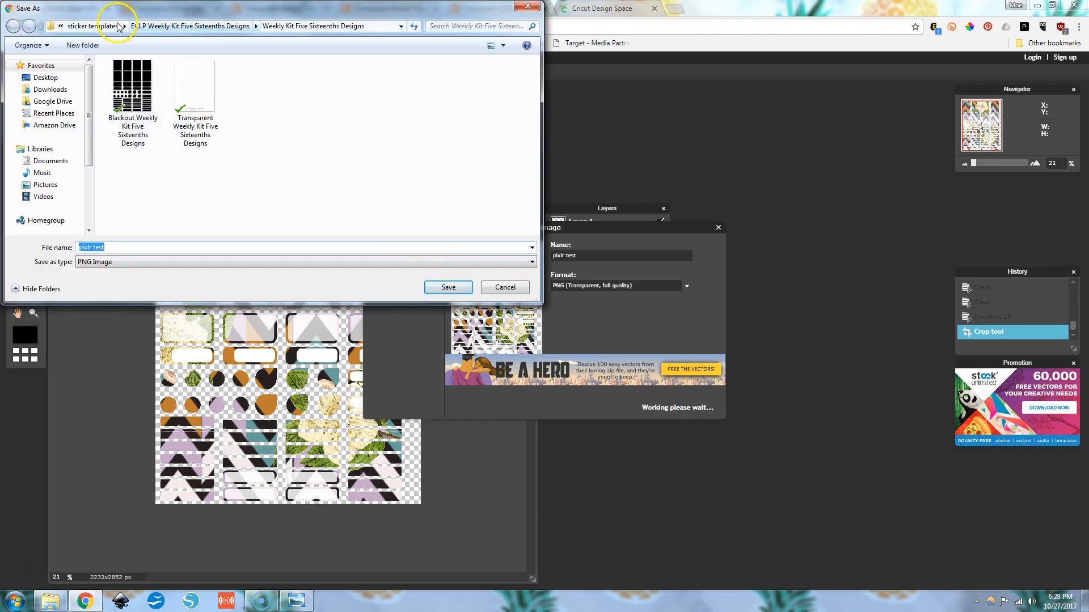
click(104, 27)
click(448, 287)
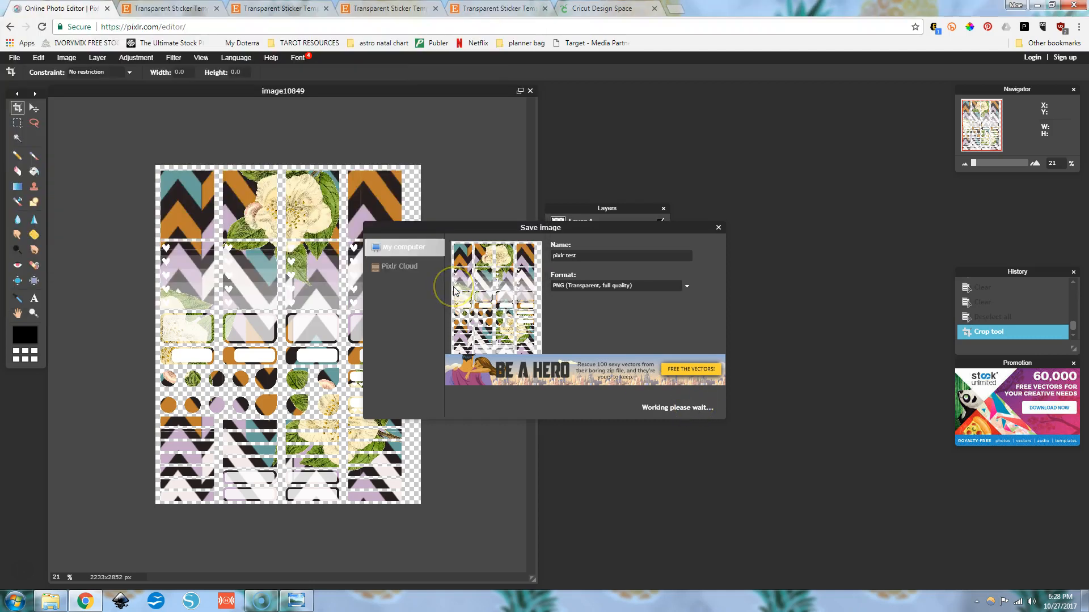
Switch to Cricut Design Space and upload the "pixlr test" image from the "sticker templates" folder
click(585, 9)
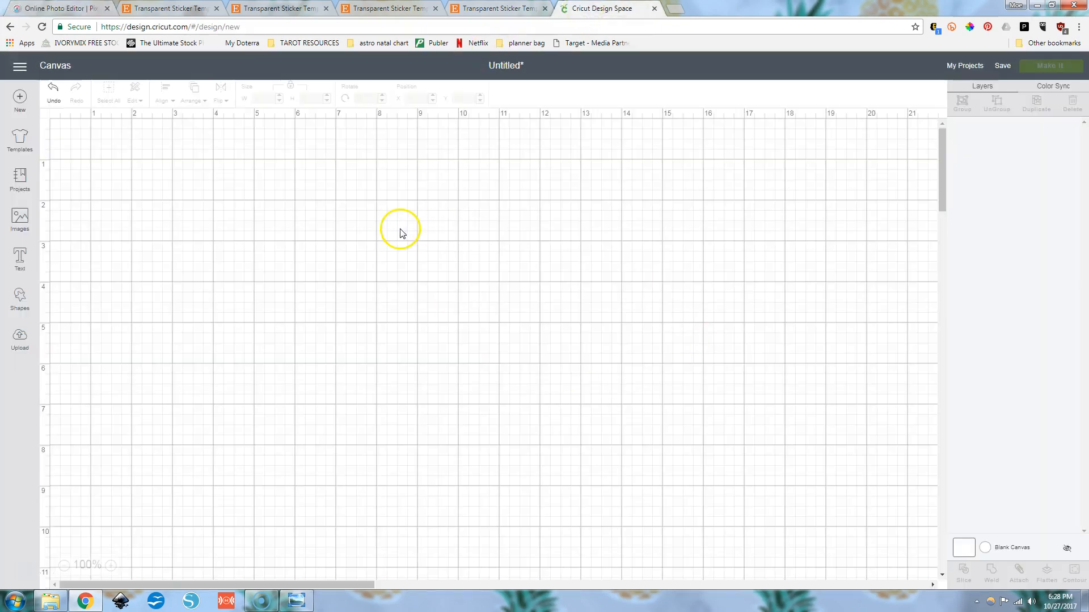
click(20, 338)
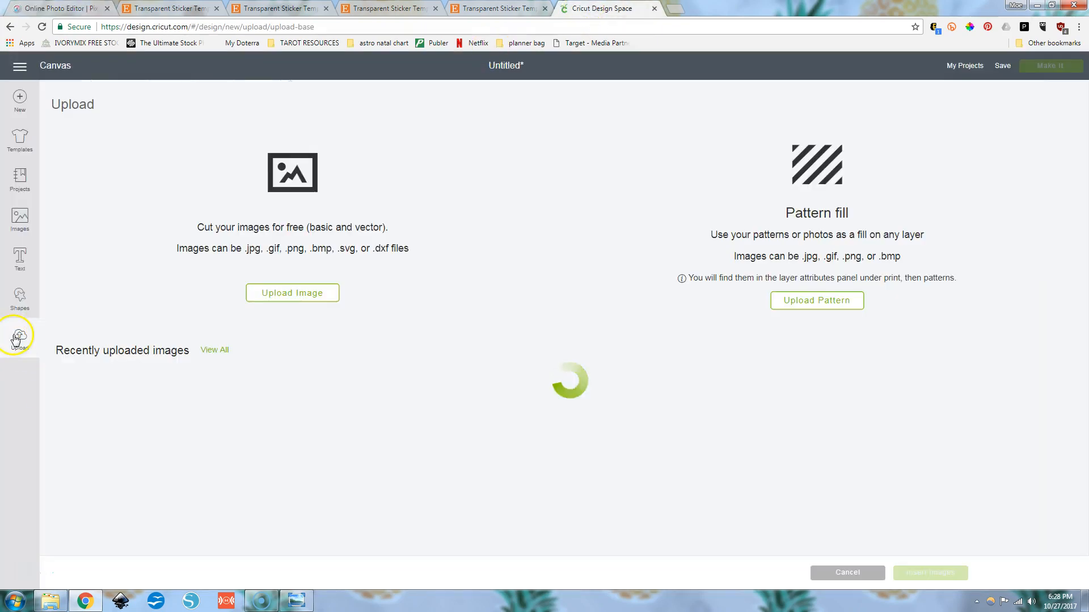
click(275, 294)
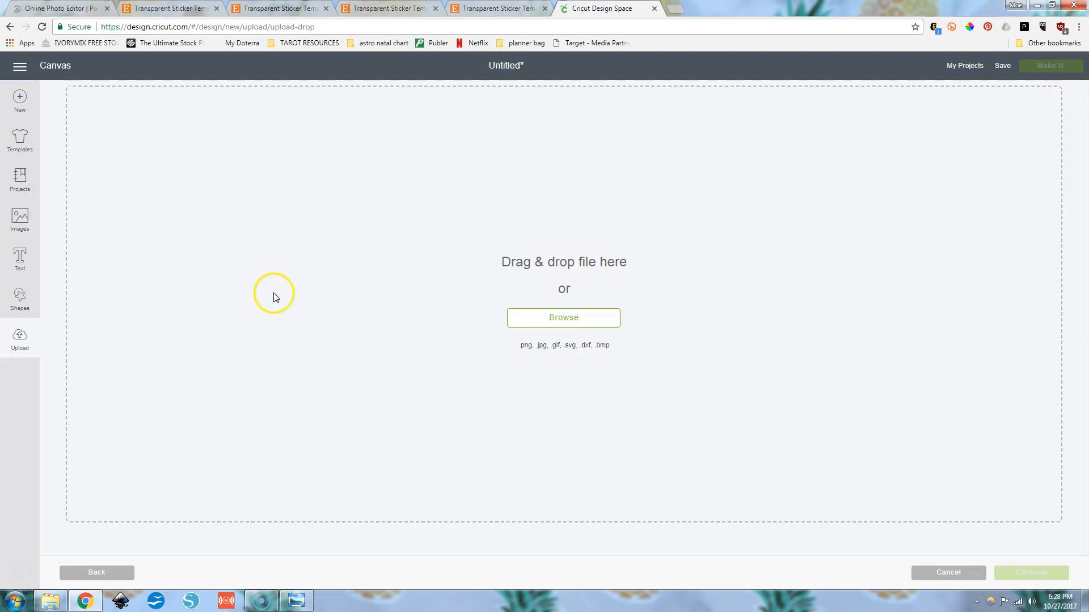
click(580, 319)
click(432, 177)
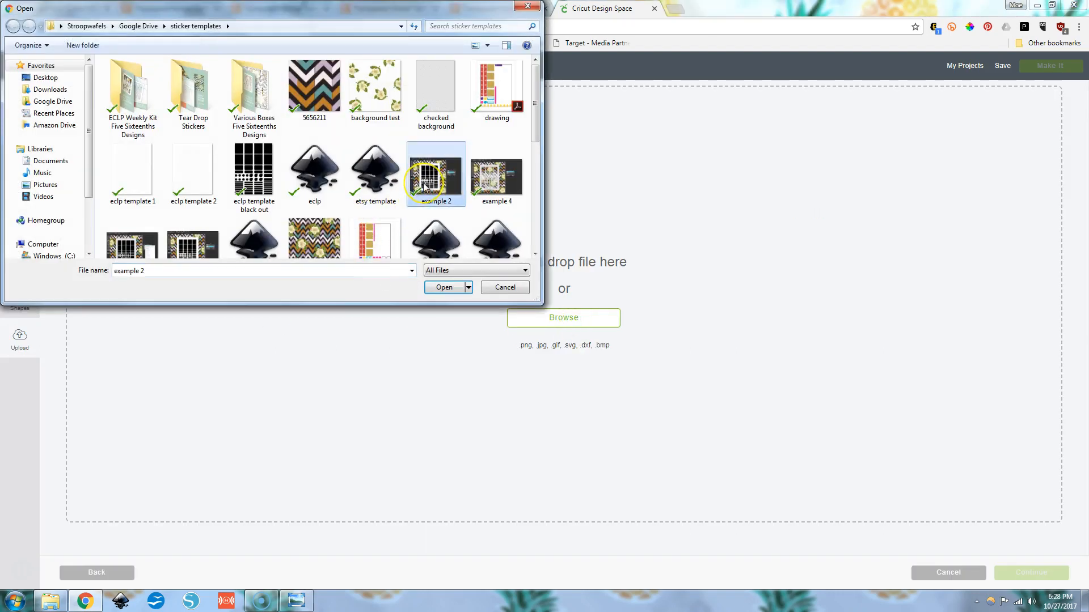
scroll(425, 184, down, 2)
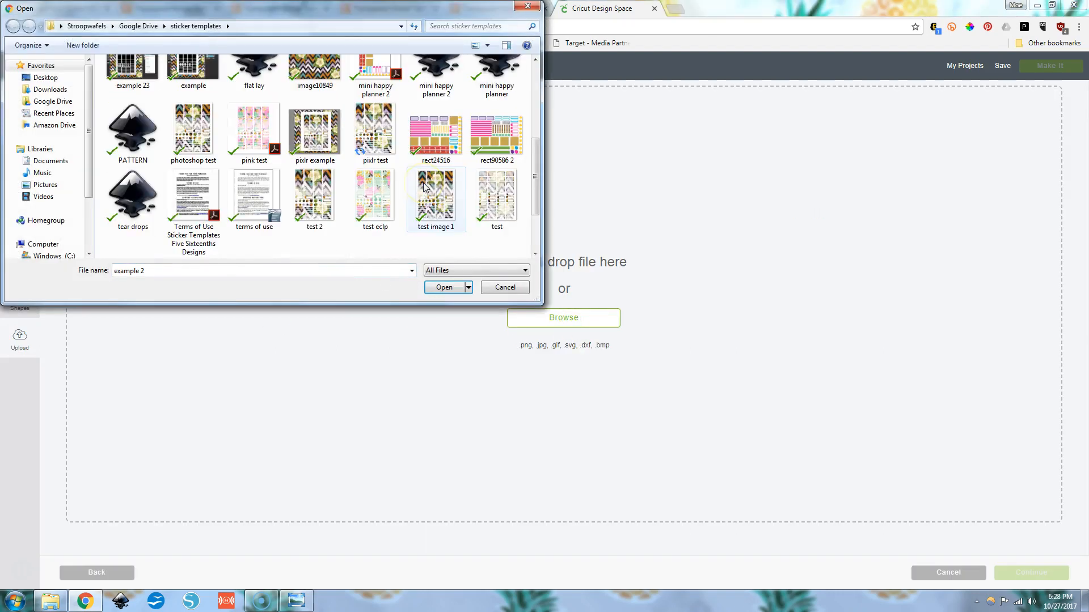
click(375, 131)
click(468, 289)
click(445, 288)
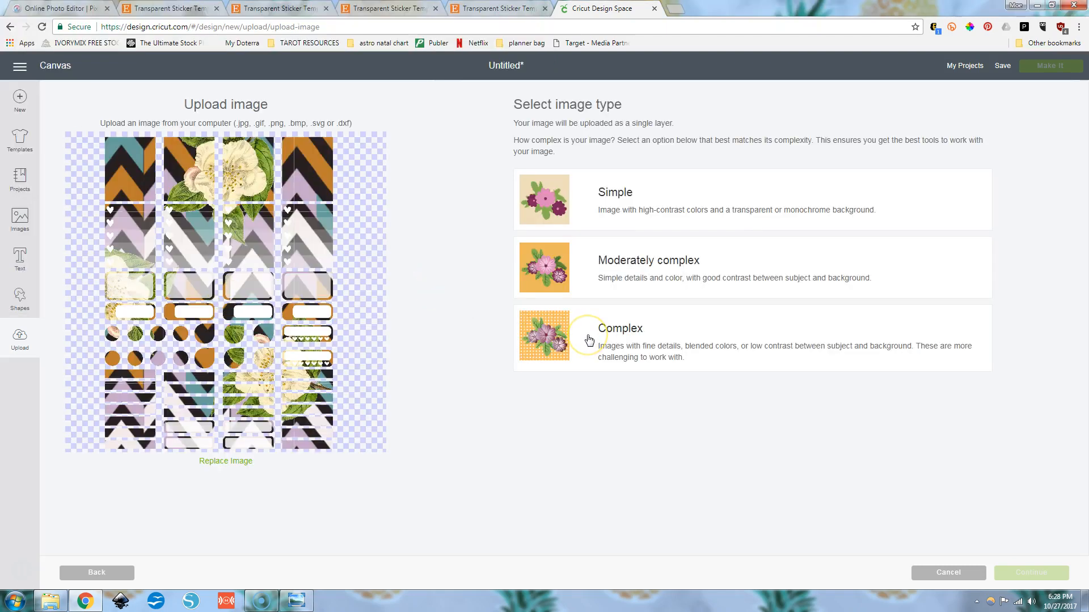
Set the uploaded image's type to Complex, check its transparent background, and accept it without erasing anything
click(590, 341)
click(1031, 573)
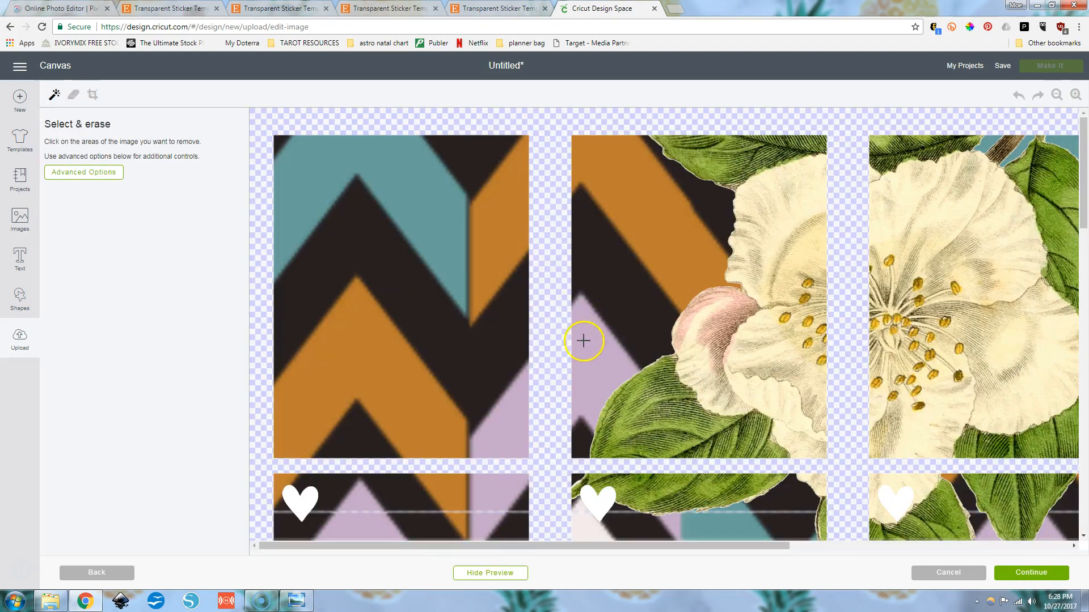
scroll(557, 381, down, 10)
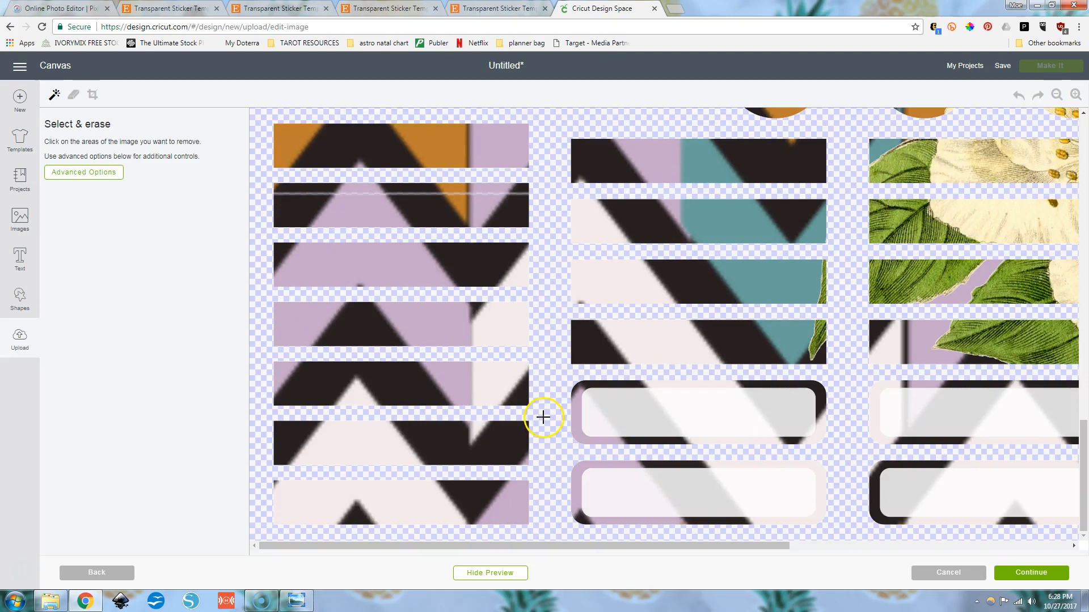
scroll(609, 448, up, 15)
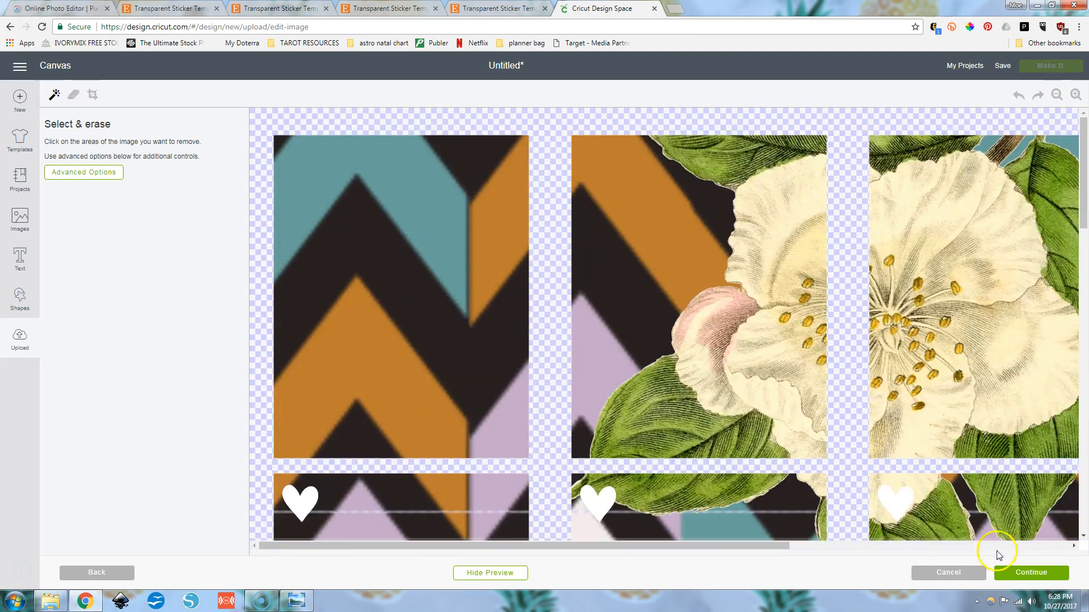
click(1045, 574)
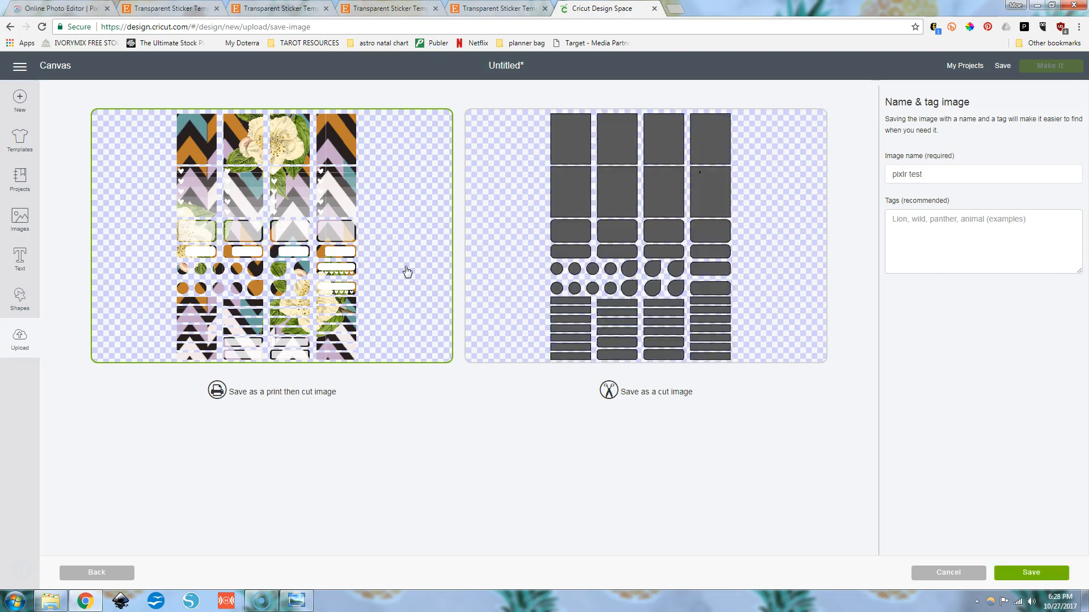
Save the upload as a print then cut image named "pixlr test" and insert it onto the canvas
click(388, 251)
triple_click(930, 174)
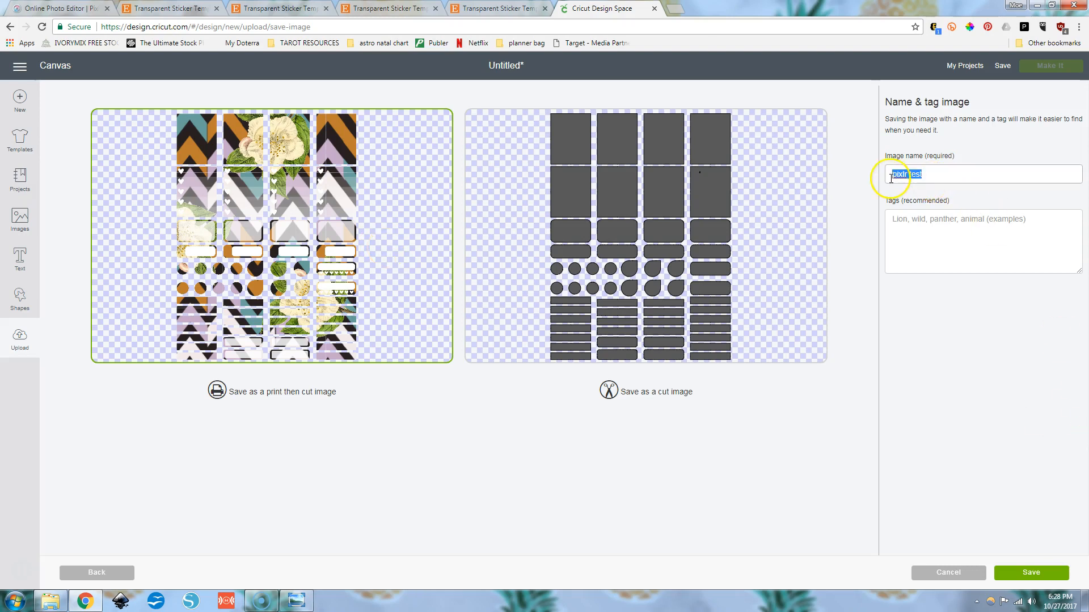
click(1027, 574)
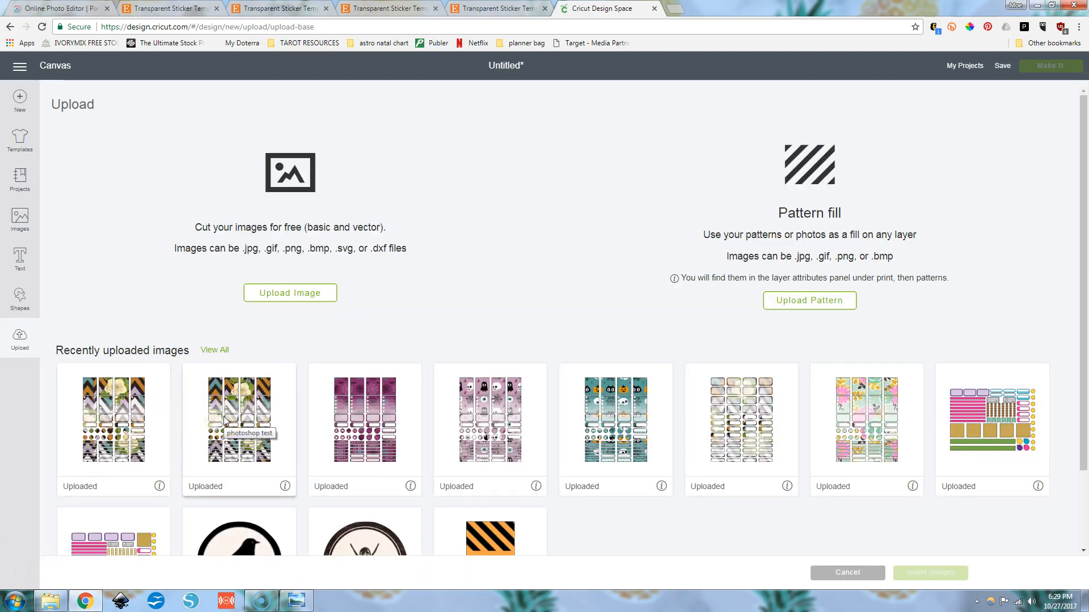
click(119, 410)
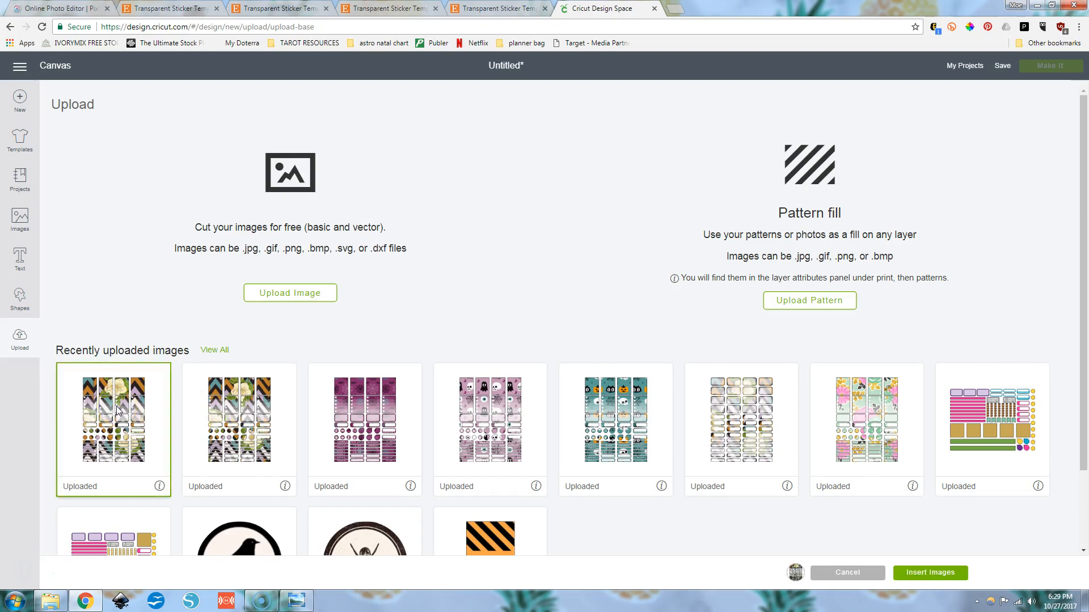
click(915, 565)
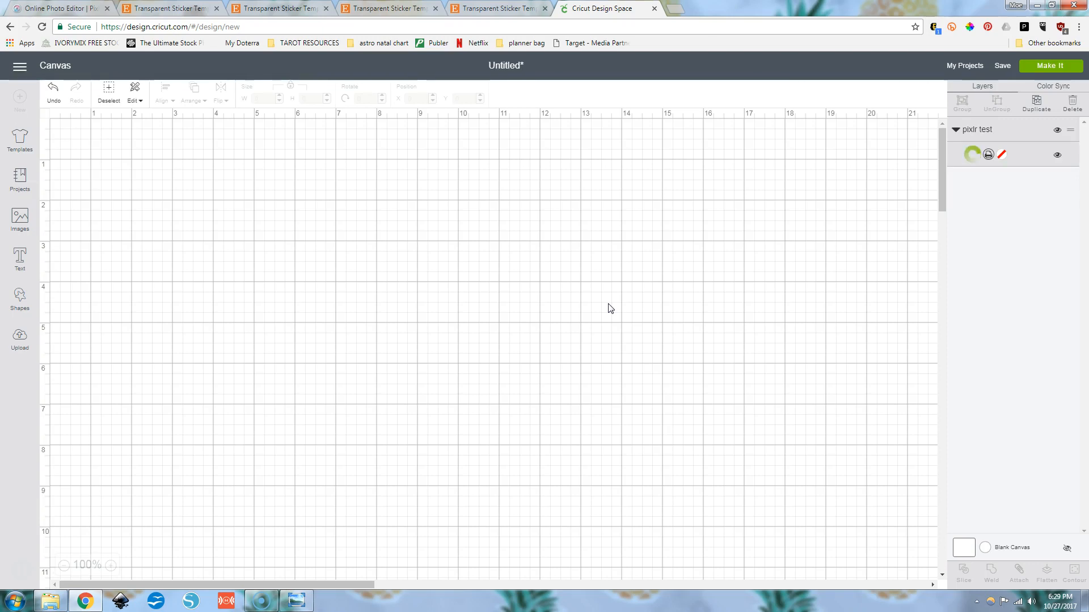
Set the sticker sheet's width to 6.75 inches
double_click(266, 99)
text(6.75)
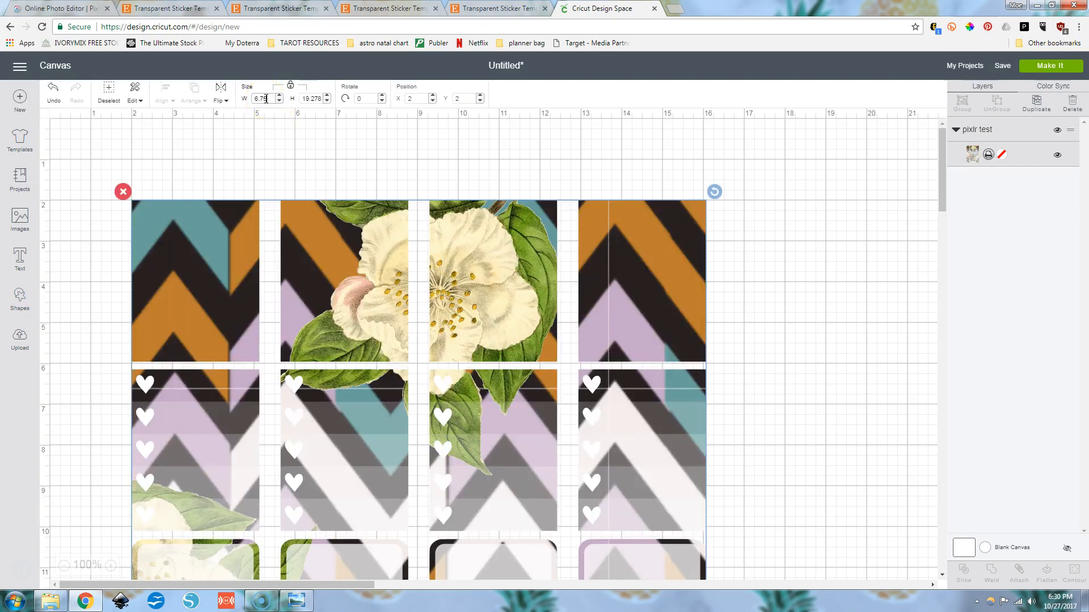
key(Return)
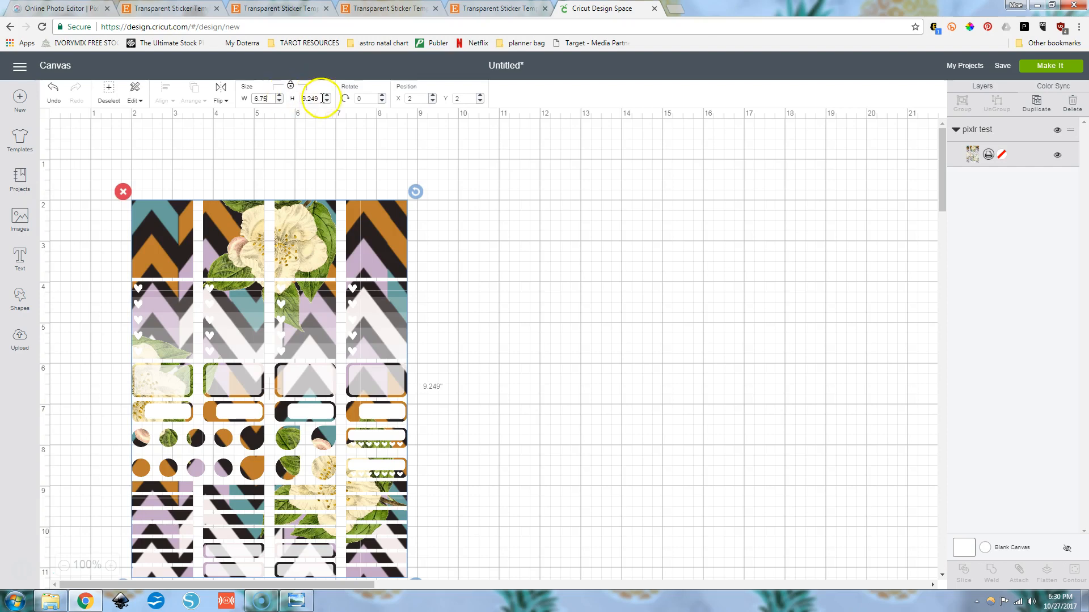
Set the sticker sheet's height to 9.25 inches and send the project to mat preparation
click(290, 86)
drag(319, 100, 282, 103)
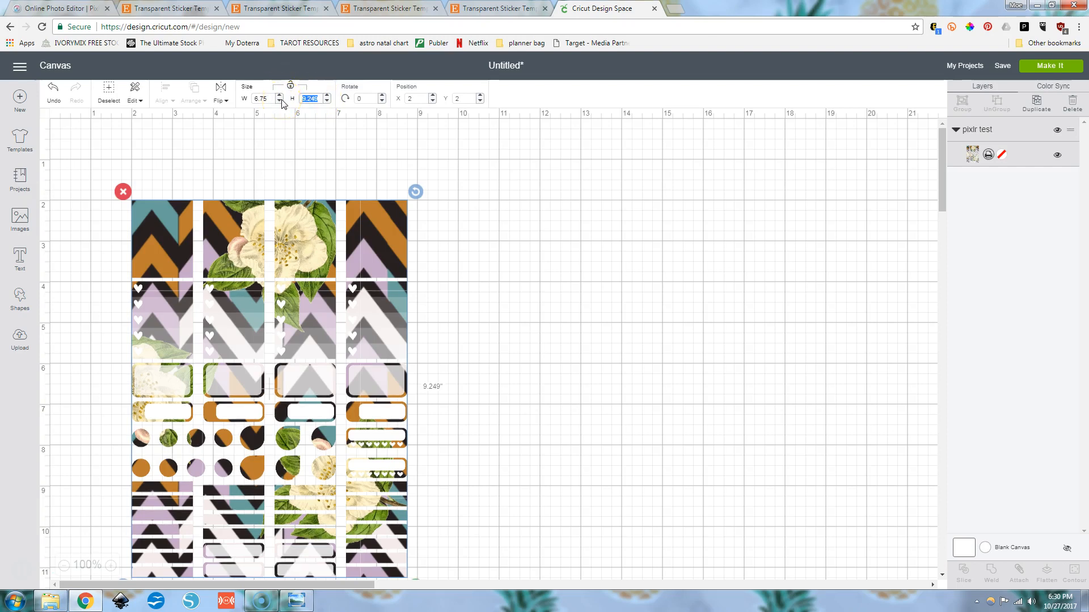
text(9.25)
click(556, 243)
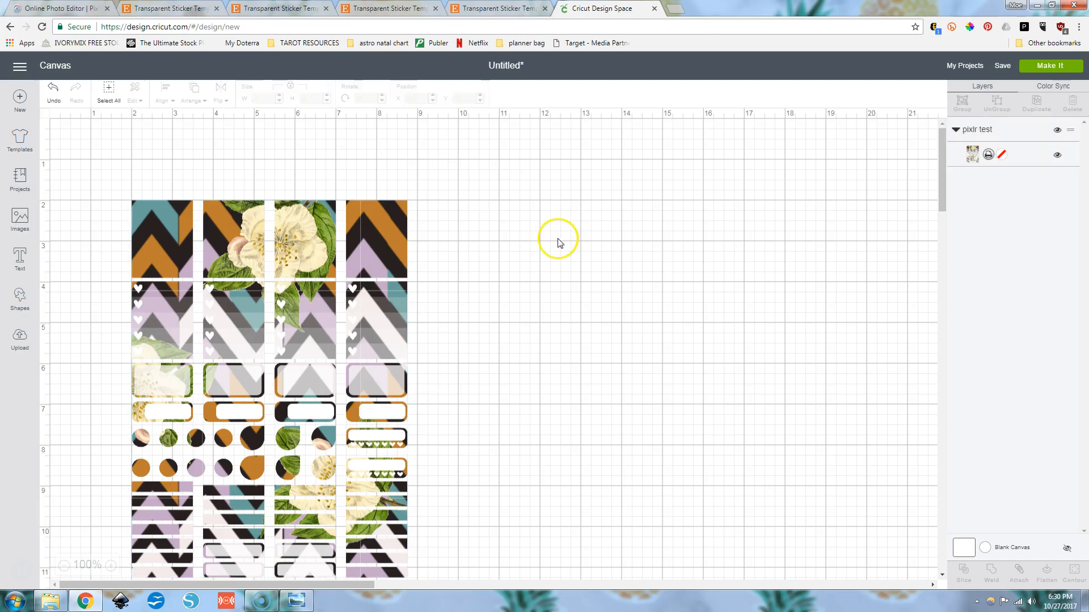
click(316, 242)
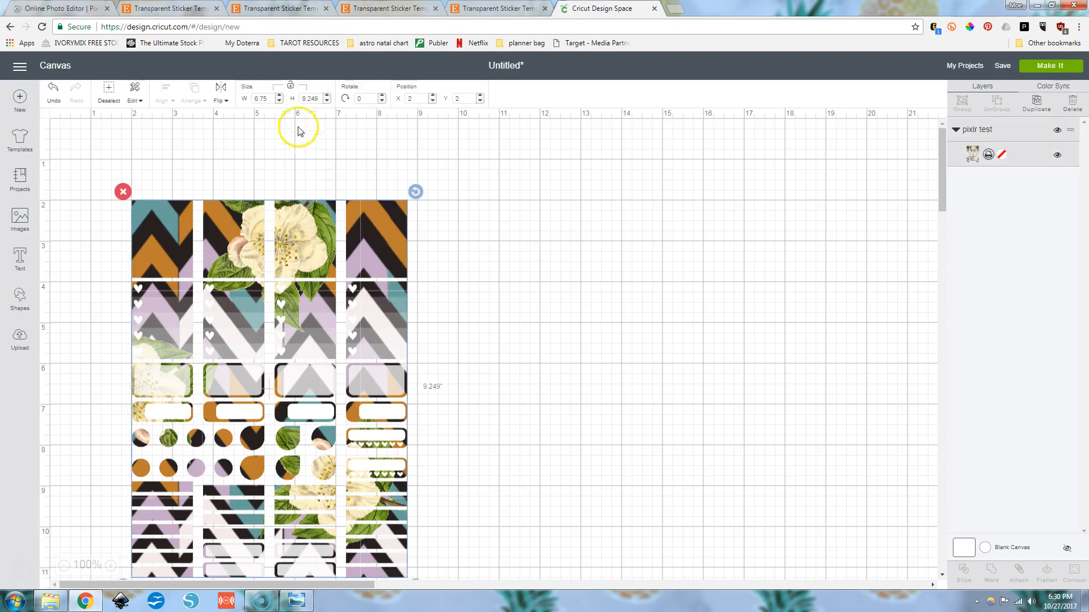
drag(309, 98, 320, 99)
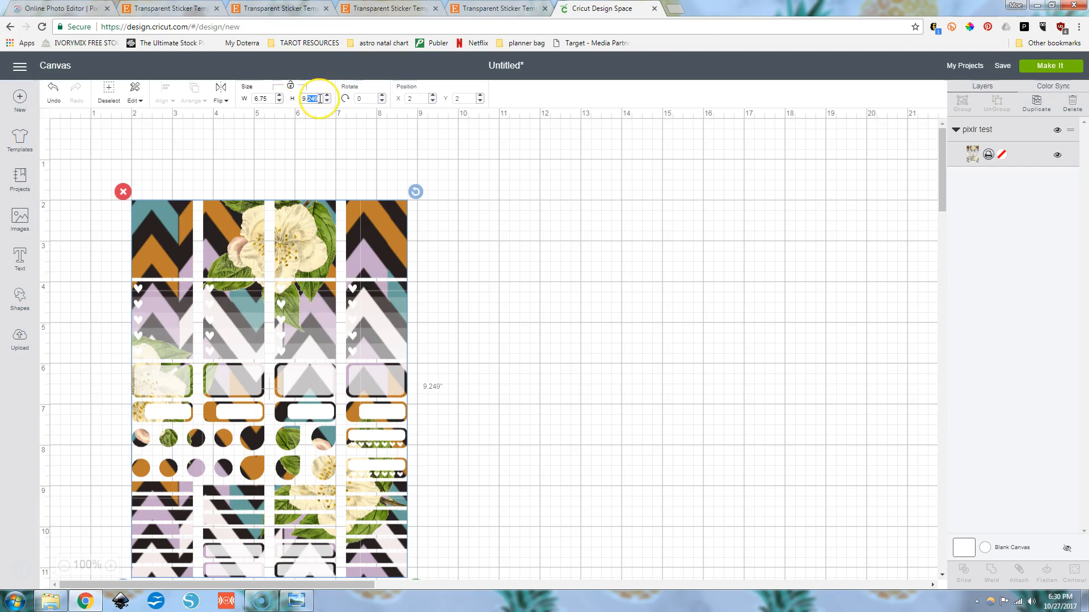
text(25)
click(599, 356)
click(1034, 66)
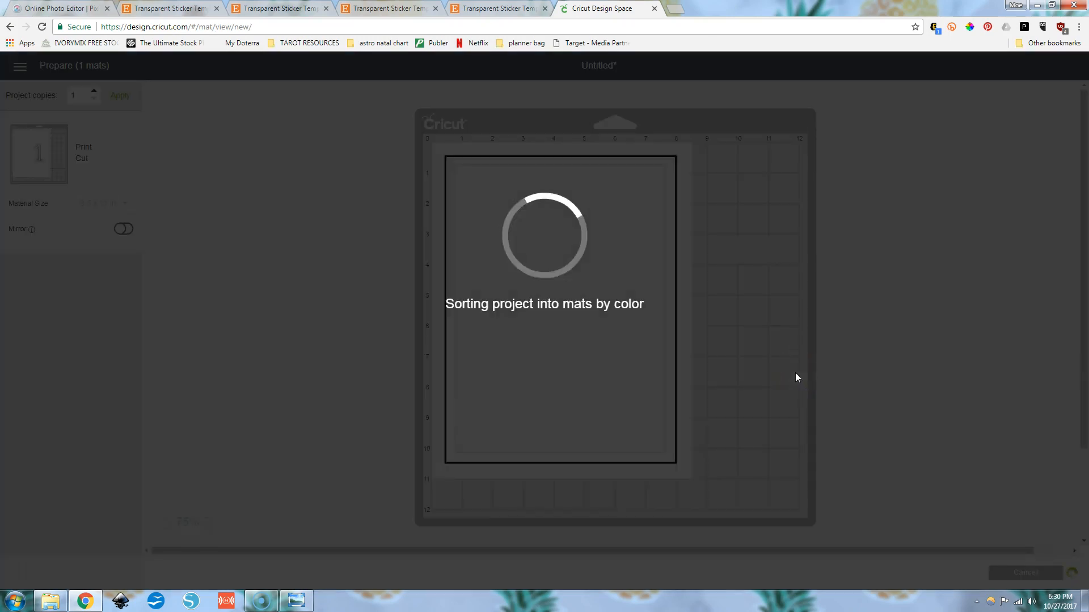